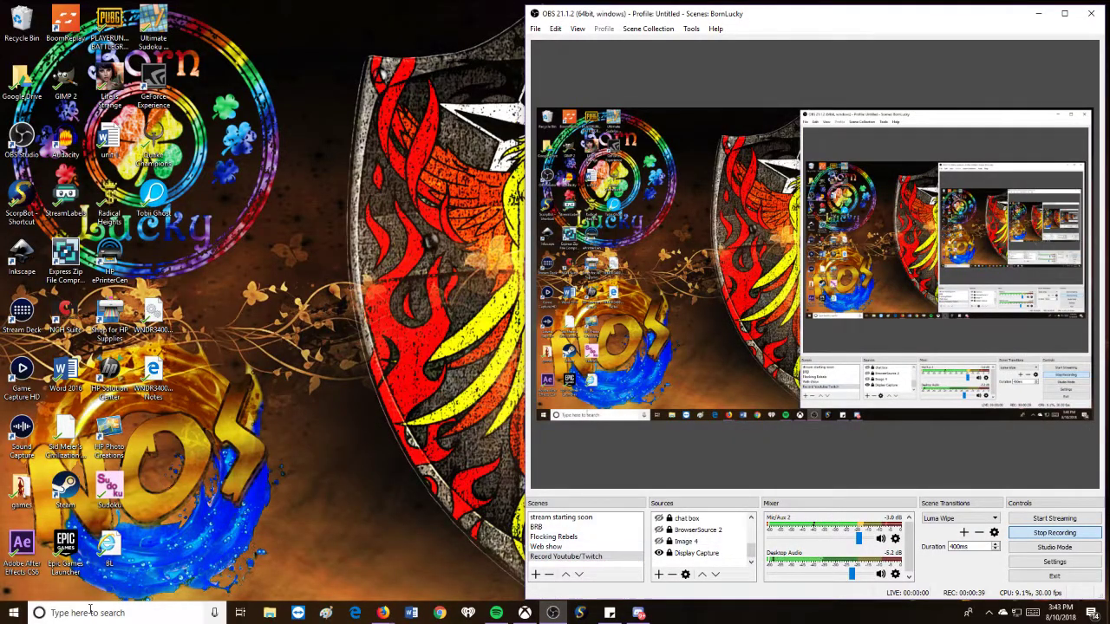
- Launch Configure Plane9 and resize its window to fill the left half of the screen
{"action": "left_click", "coordinate": [25, 615]}
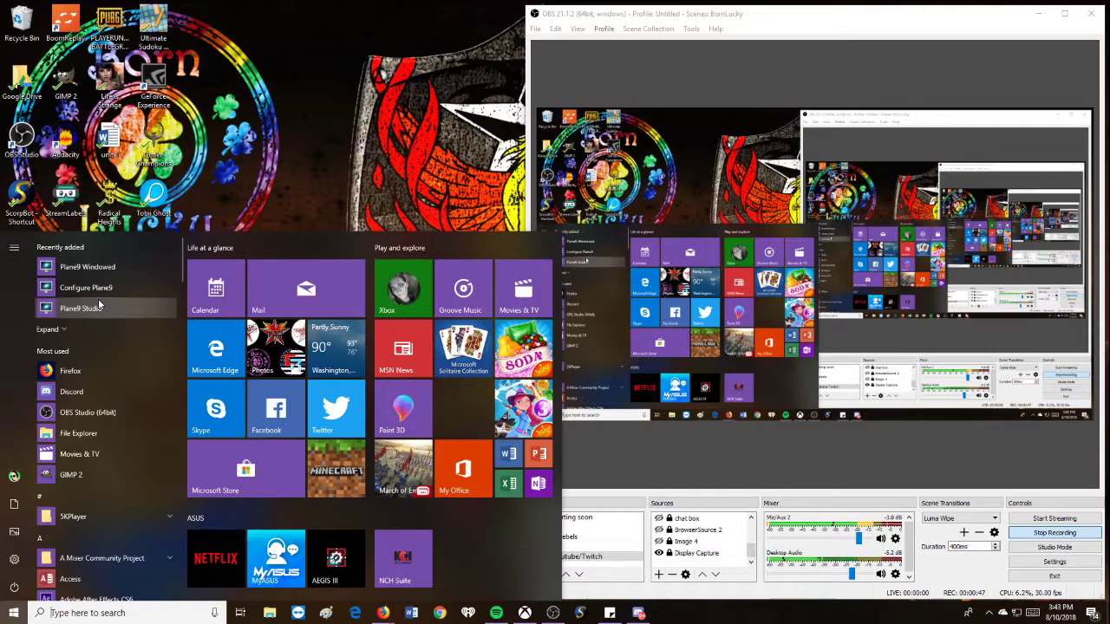
{"action": "left_click", "coordinate": [99, 293]}
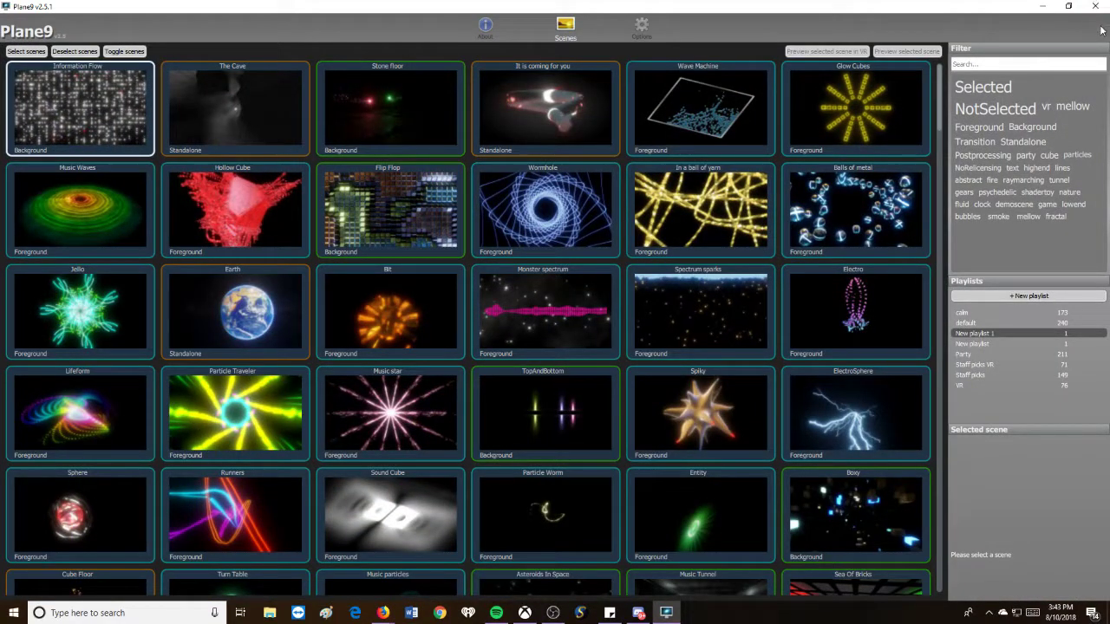
{"action": "left_click", "coordinate": [1068, 6]}
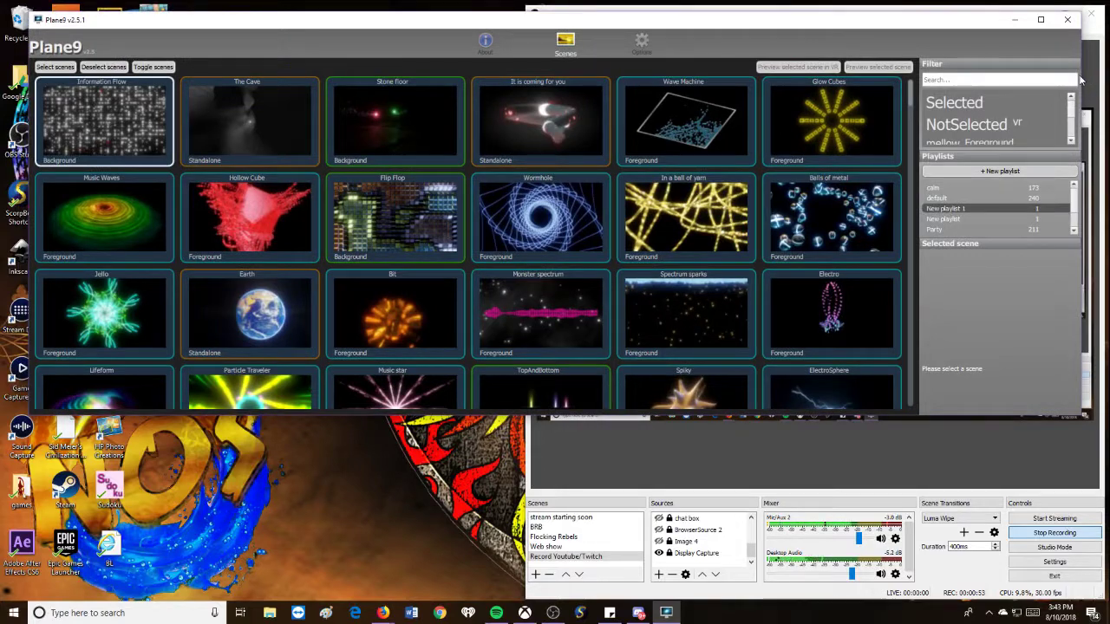
{"action": "left_click_drag", "start_coordinate": [1081, 80], "coordinate": [524, 74]}
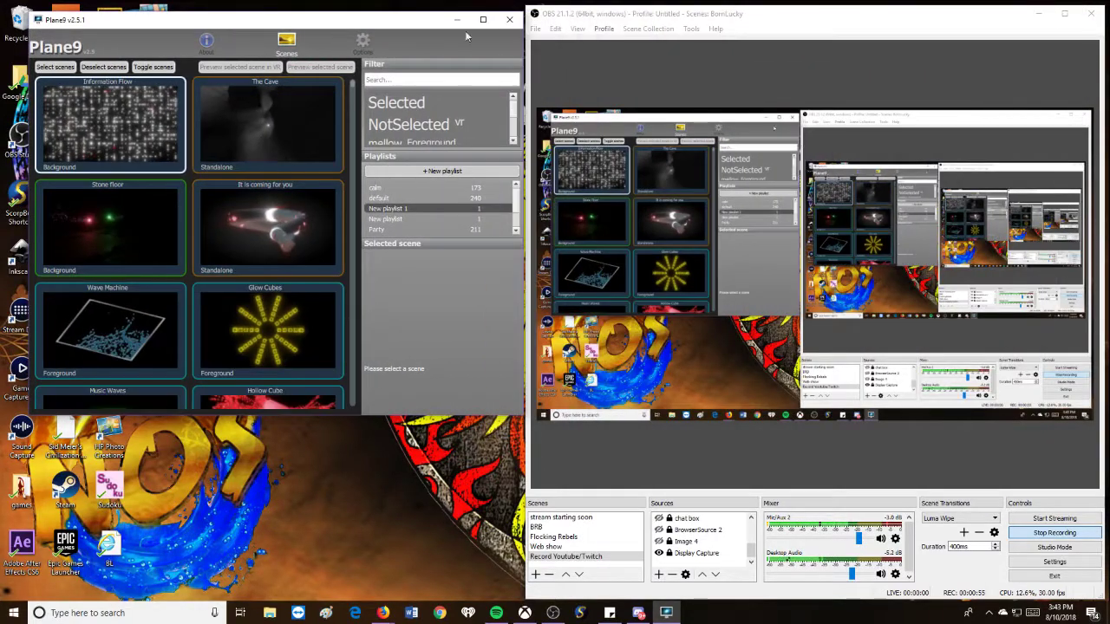
{"action": "left_click_drag", "start_coordinate": [425, 12], "coordinate": [425, 4]}
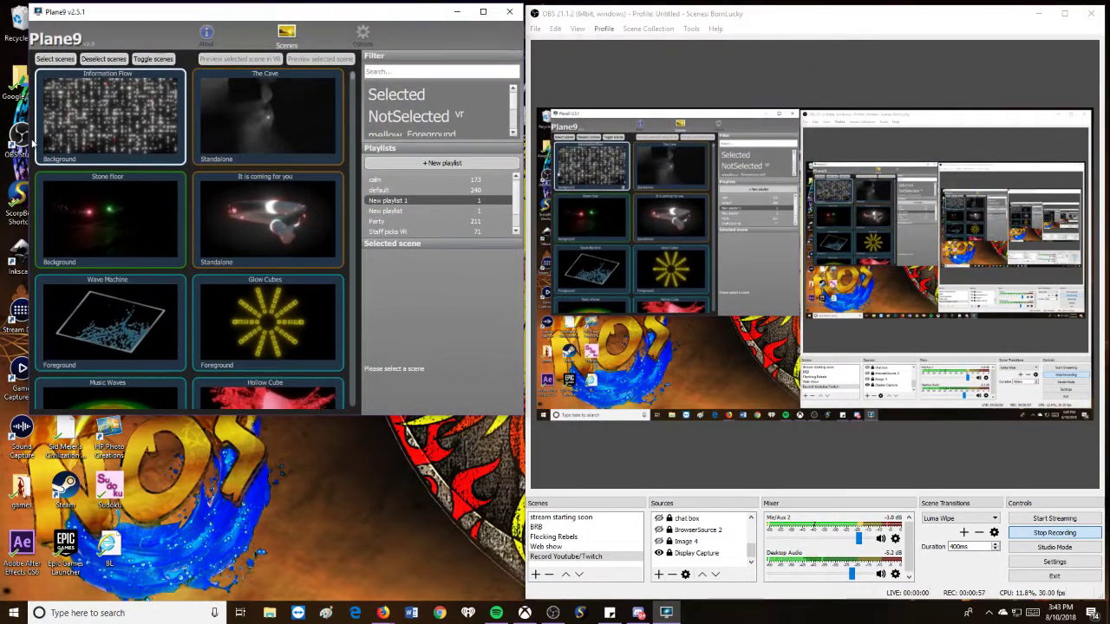
{"action": "left_click_drag", "start_coordinate": [29, 153], "coordinate": [2, 153]}
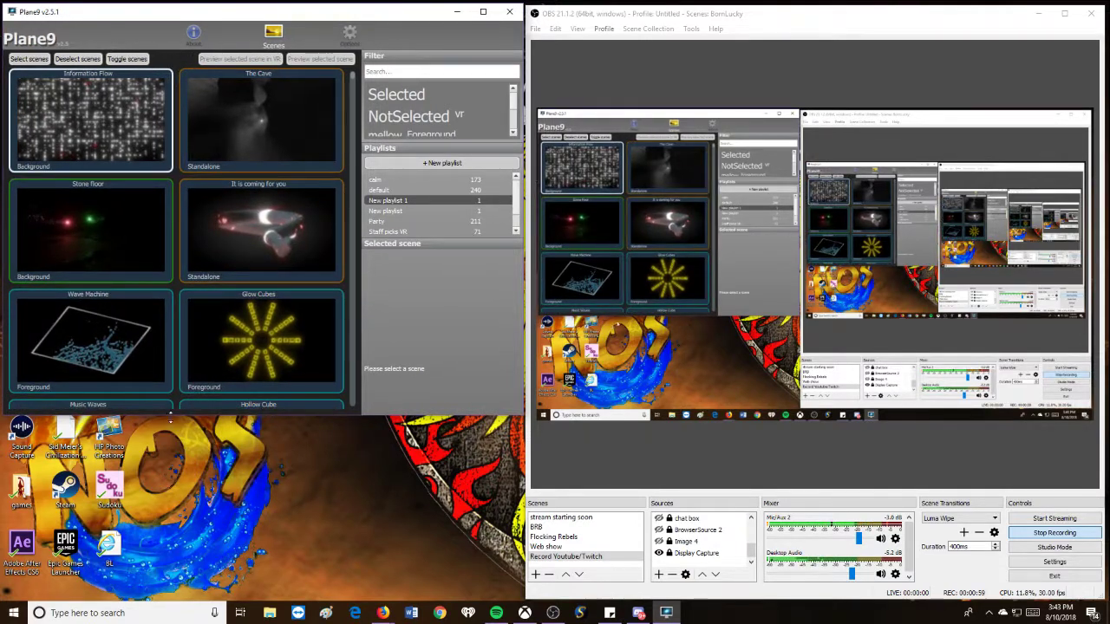
{"action": "left_click_drag", "start_coordinate": [177, 416], "coordinate": [173, 596]}
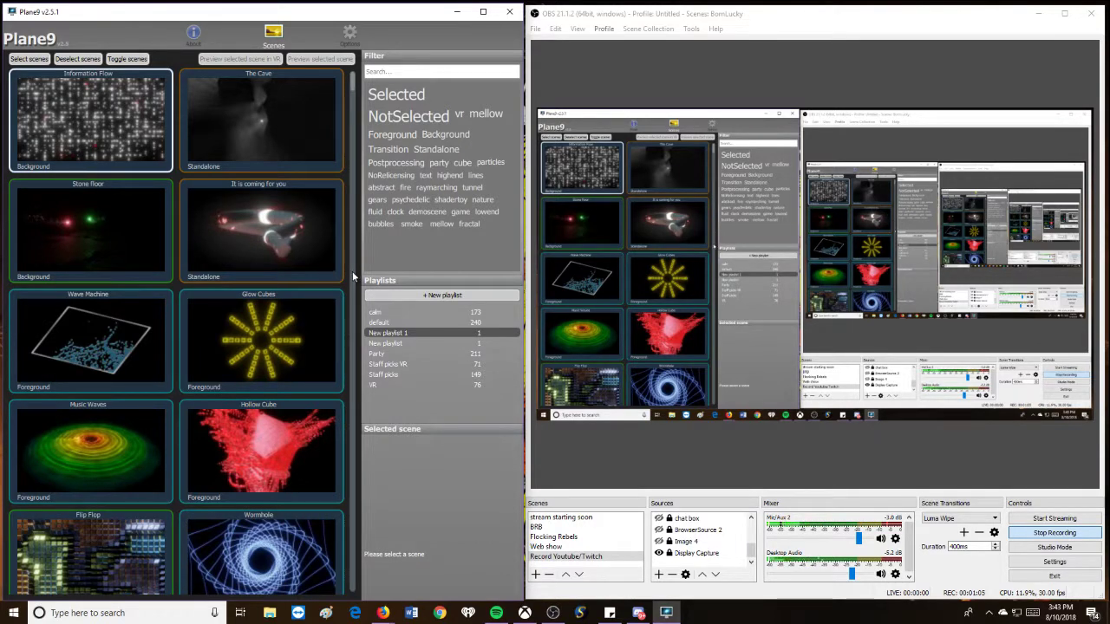
- Scroll through the Plane9 scenes and filter the library by 'spectr'
{"action": "scroll", "coordinate": [321, 345], "scroll_direction": "down", "scroll_amount": 3}
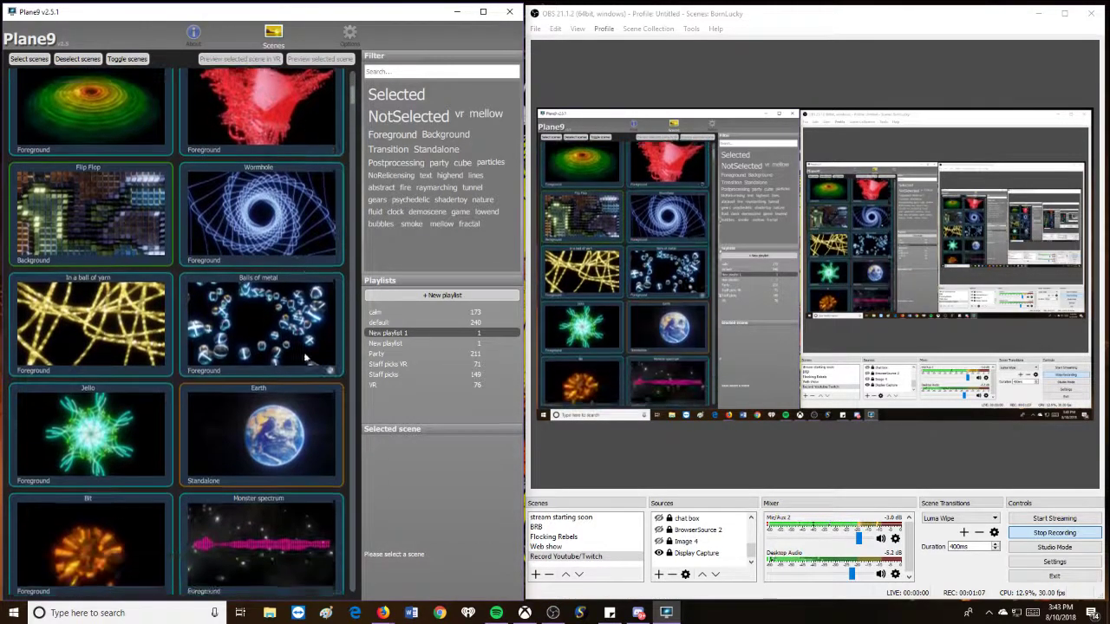
{"action": "scroll", "coordinate": [328, 334], "scroll_direction": "down", "scroll_amount": 2}
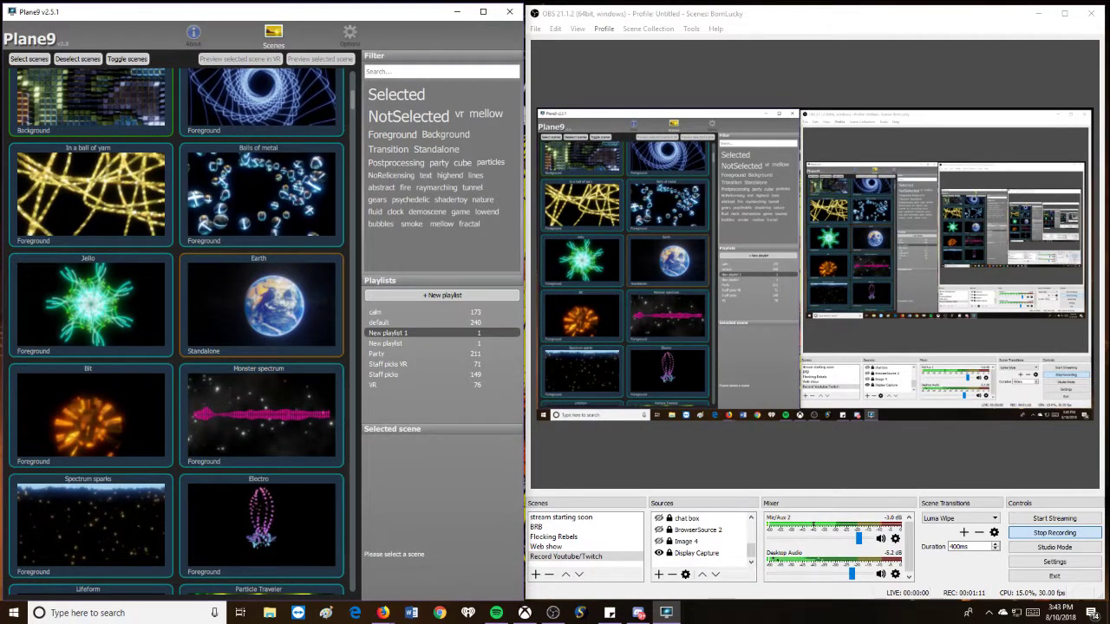
{"action": "key", "text": "alt+Tab"}
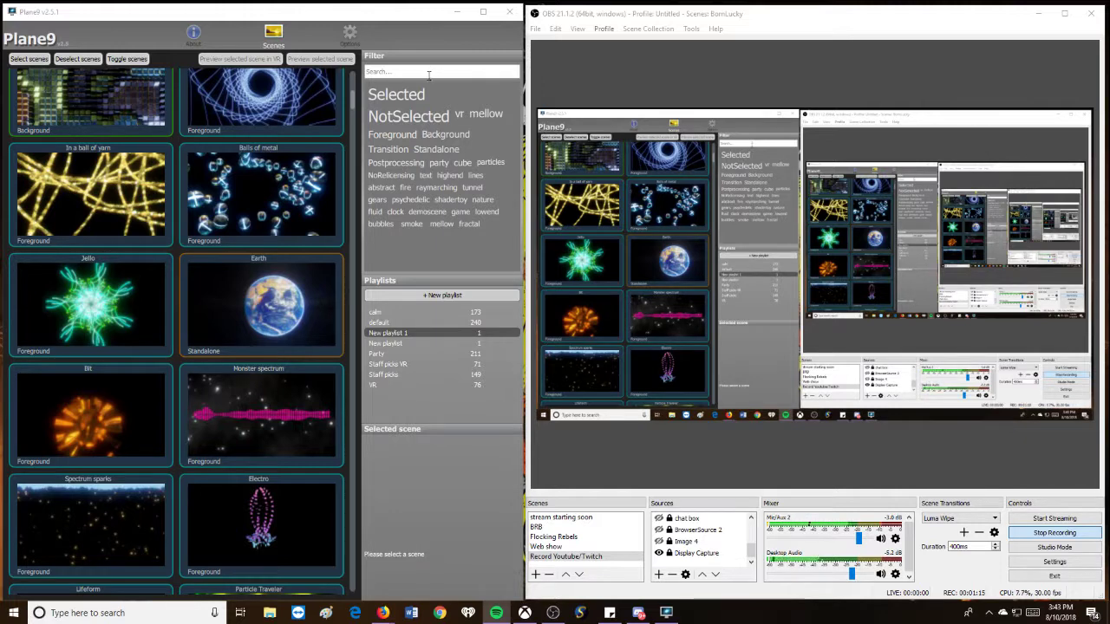
{"action": "left_click", "coordinate": [426, 102]}
{"action": "type", "text": "spe"}
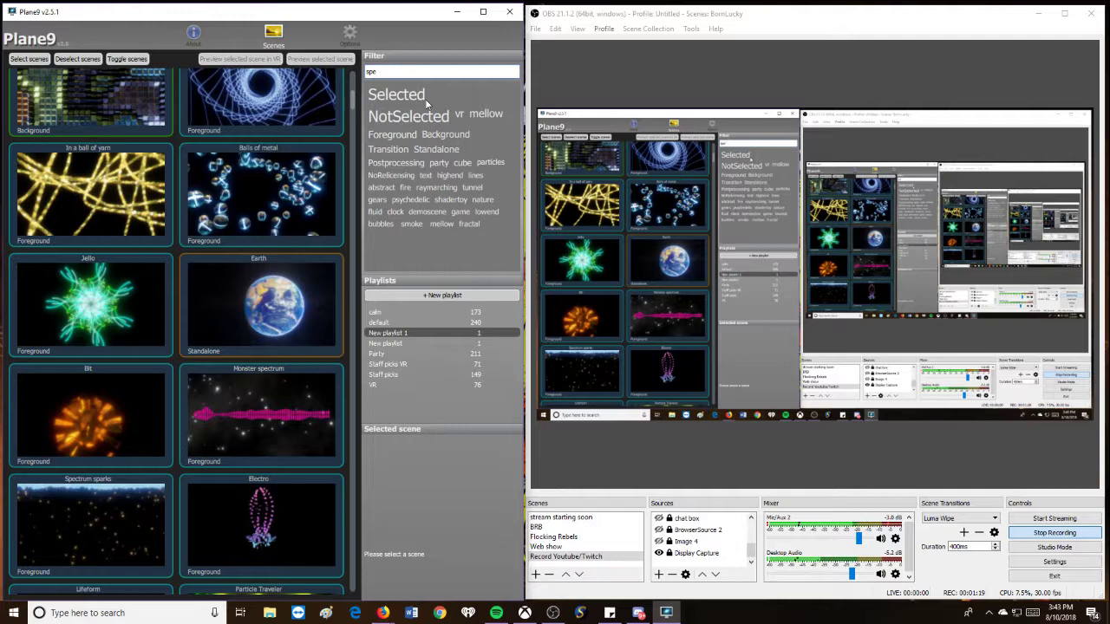
{"action": "type", "text": "ctrum"}
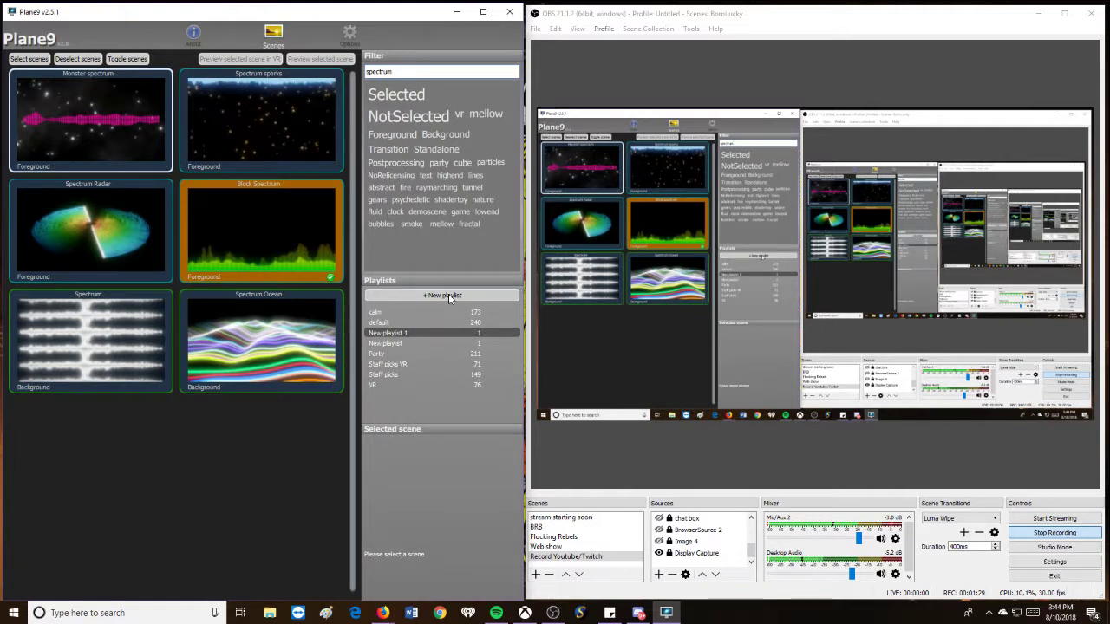
{"action": "mouse_move", "coordinate": [436, 341]}
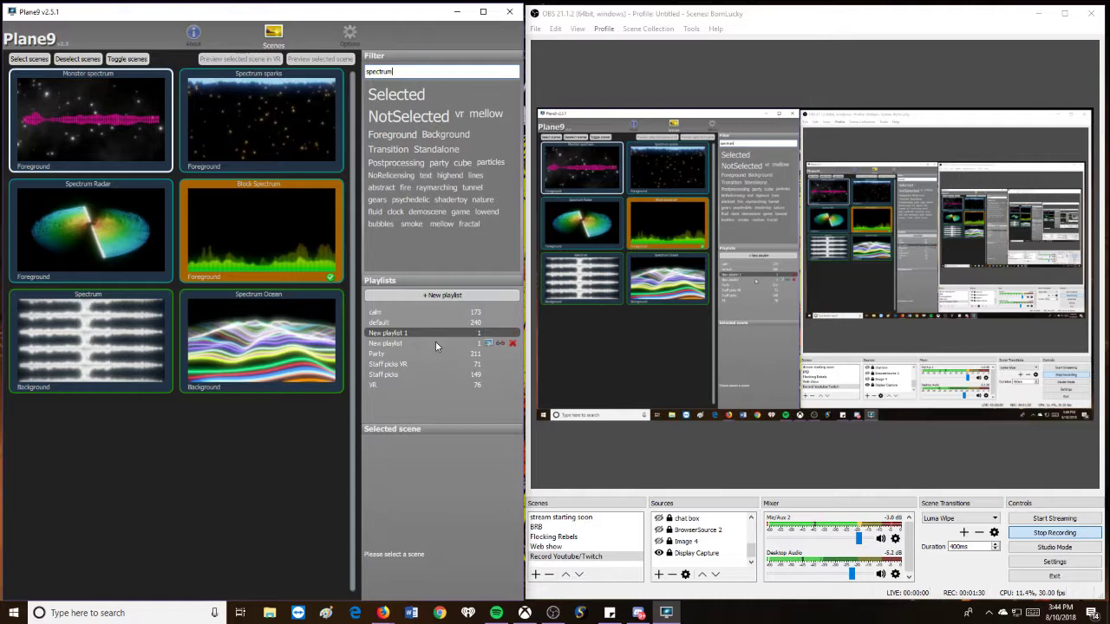
{"action": "left_click", "coordinate": [511, 334]}
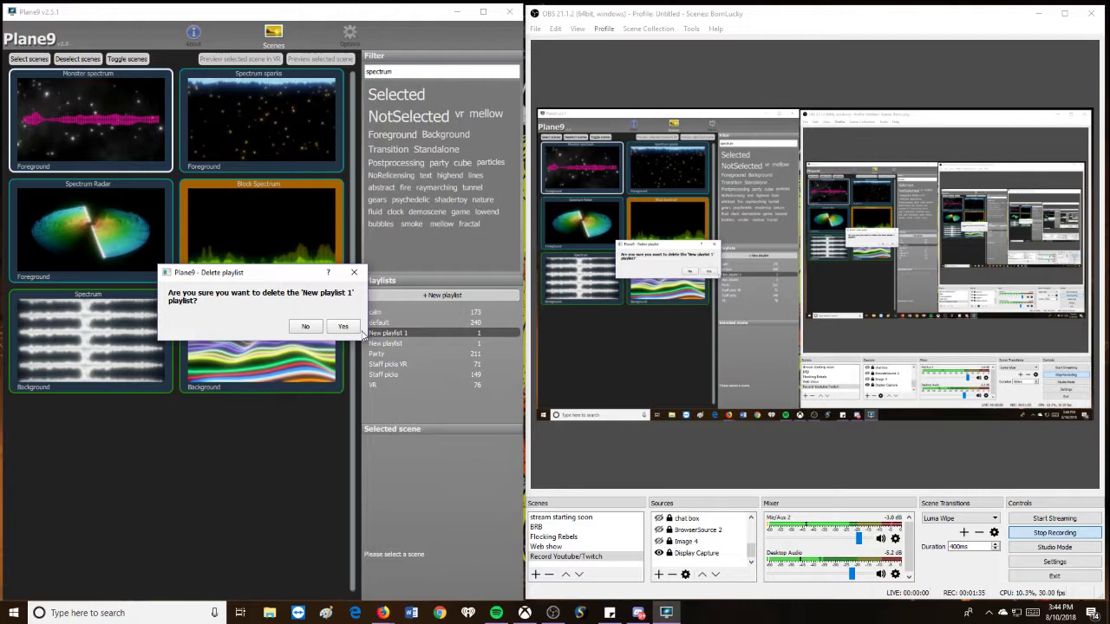
{"action": "left_click", "coordinate": [305, 326]}
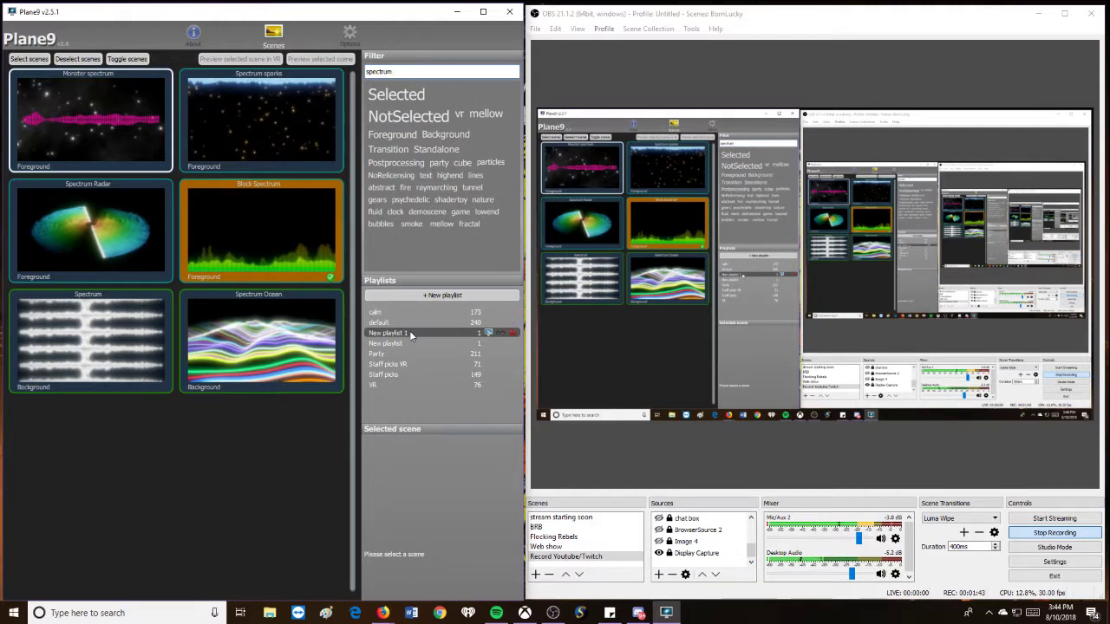
- Play New playlist 1's Block Spectrum in a player window moved off the visible screen
{"action": "left_click", "coordinate": [489, 334]}
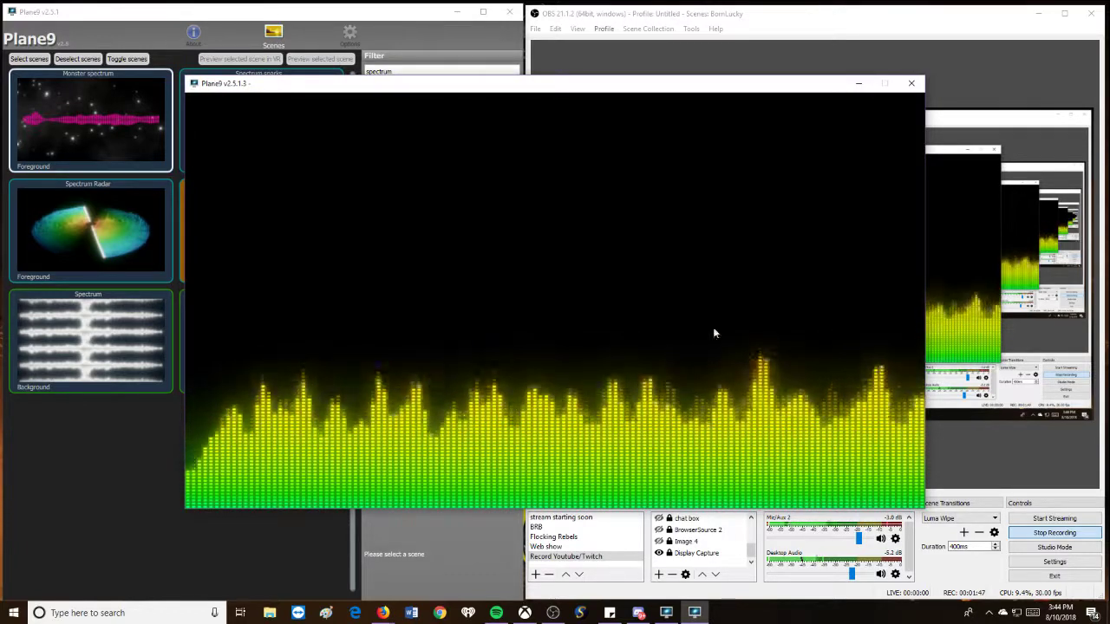
{"action": "left_click_drag", "start_coordinate": [667, 87], "coordinate": [0, 44]}
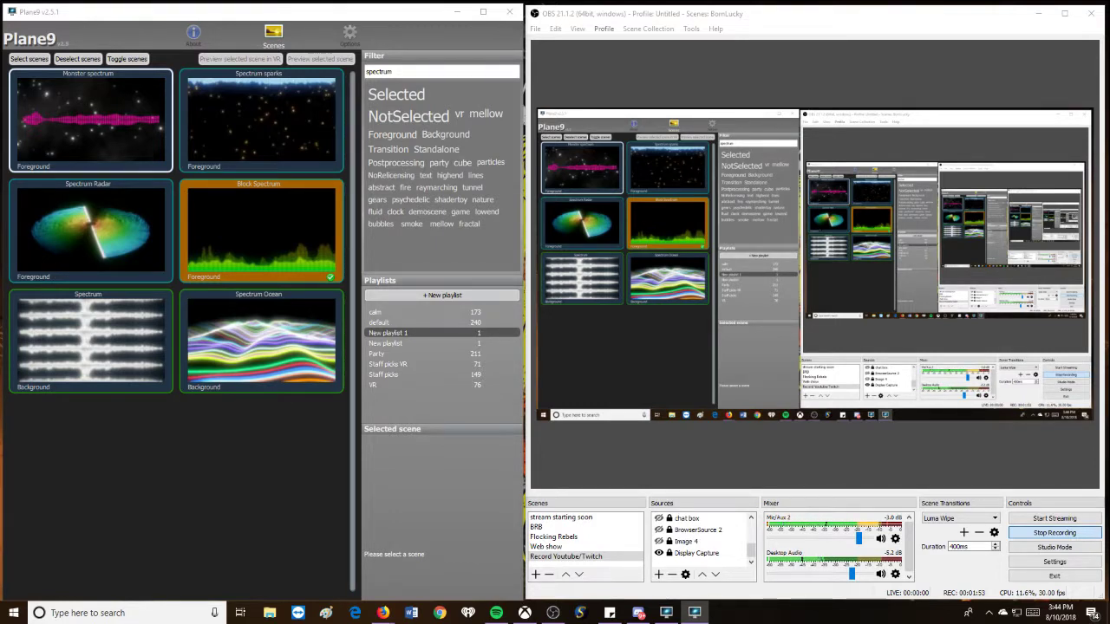
{"action": "left_click", "coordinate": [13, 613]}
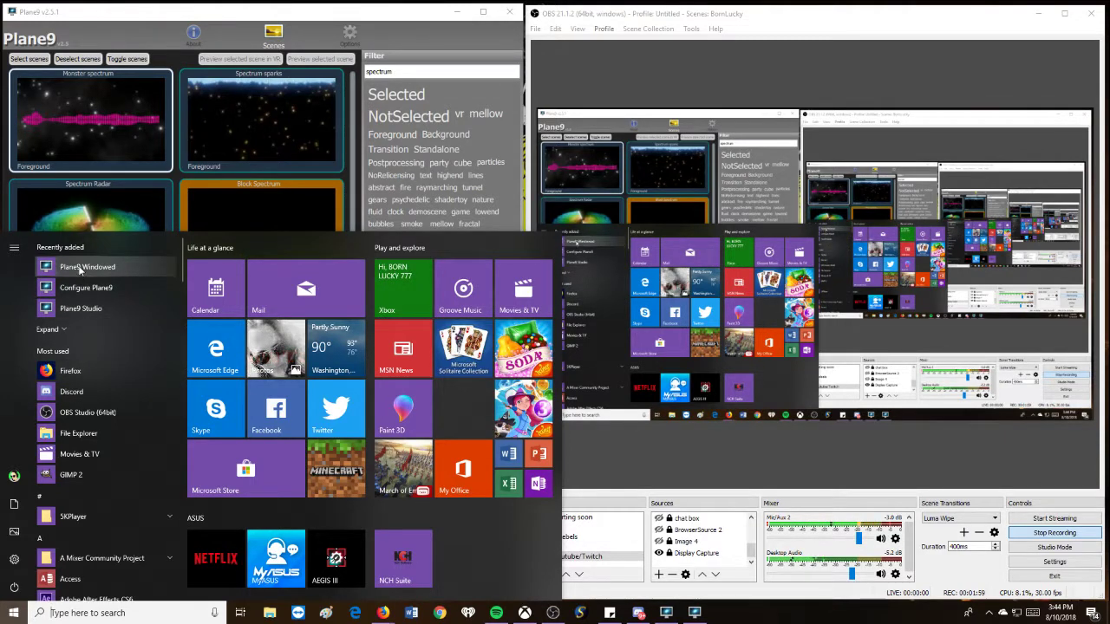
{"action": "left_click", "coordinate": [159, 225]}
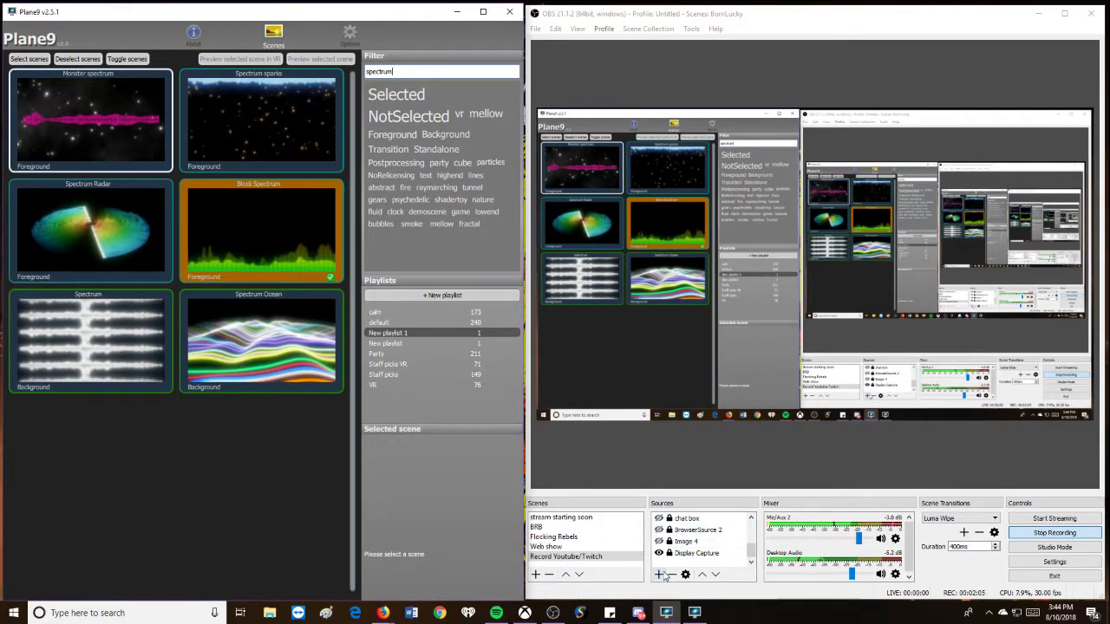
- Add a new Game Capture source in OBS and name it 'Audio 2'
{"action": "left_click", "coordinate": [662, 575]}
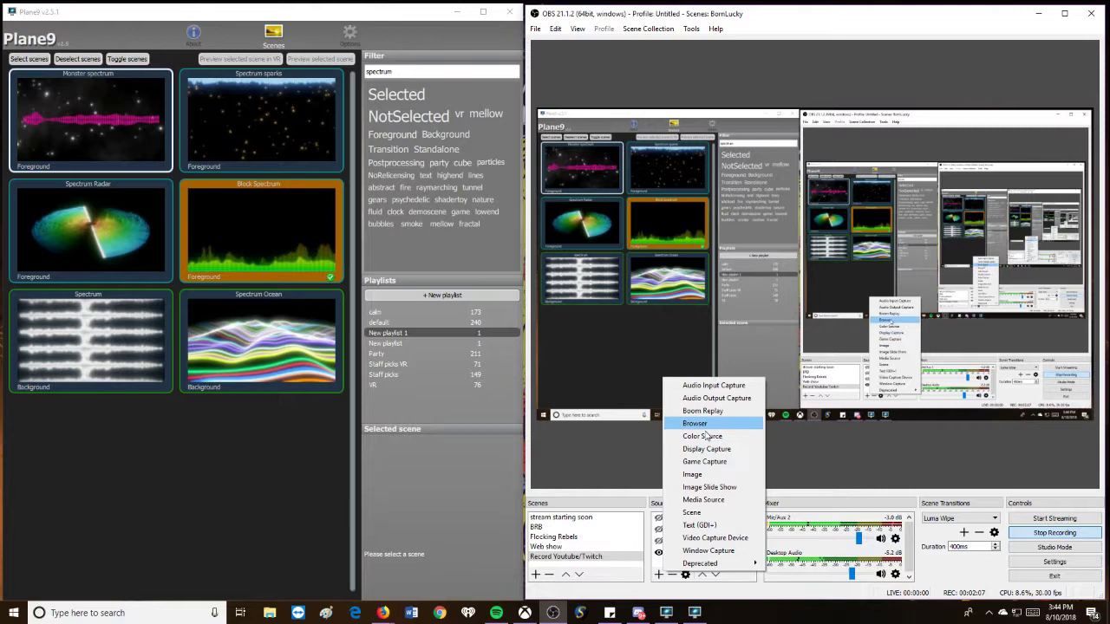
{"action": "left_click", "coordinate": [711, 462]}
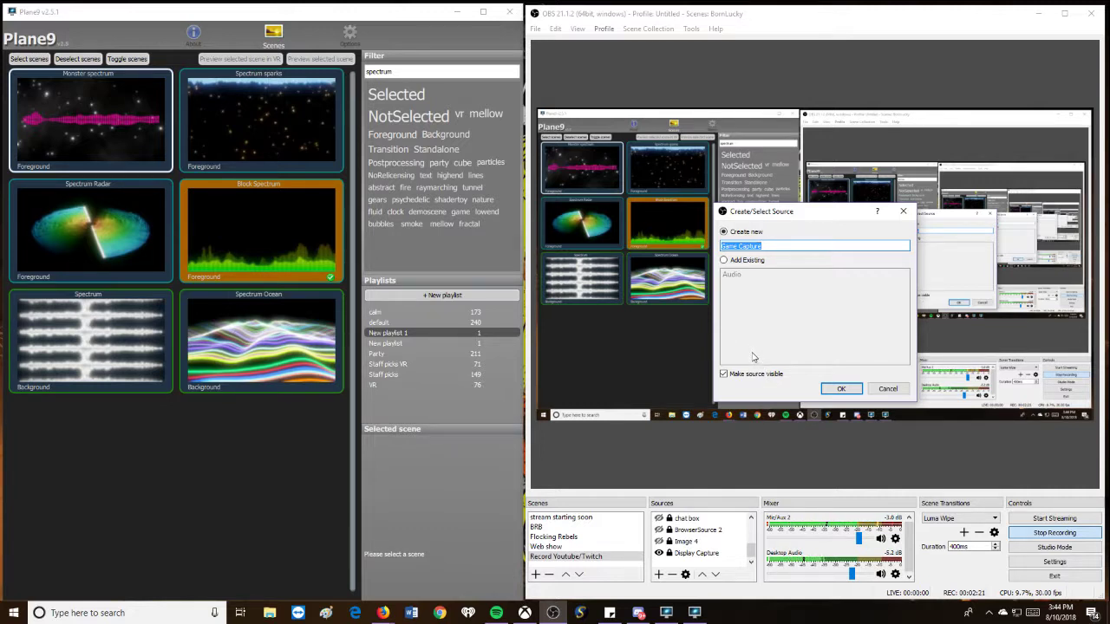
{"action": "left_click_drag", "start_coordinate": [775, 242], "coordinate": [720, 251]}
{"action": "type", "text": "A"}
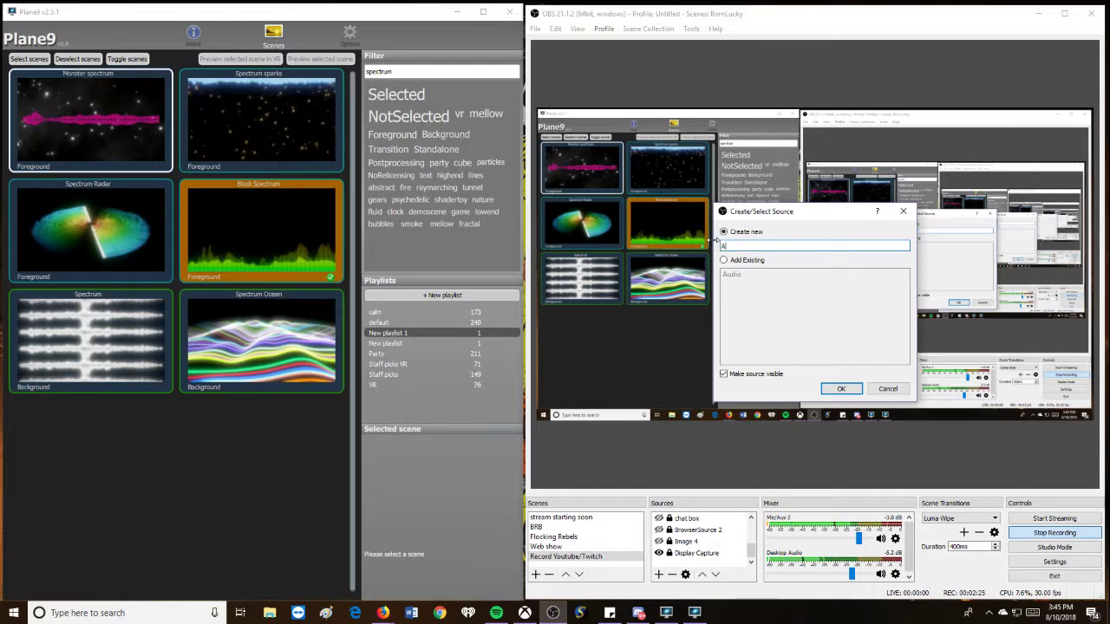
{"action": "type", "text": "udio 2"}
- Set Audio 2 to Capture specific window: [Plane9.exe]: Plane9 v2.5.1.3
{"action": "left_click", "coordinate": [840, 389]}
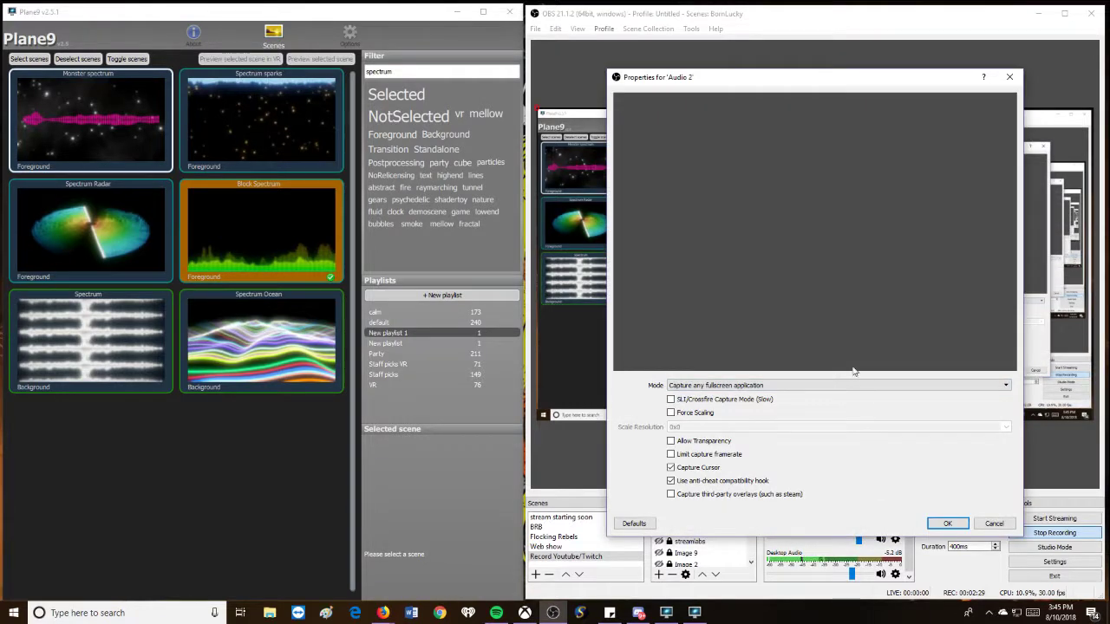
{"action": "left_click", "coordinate": [779, 387]}
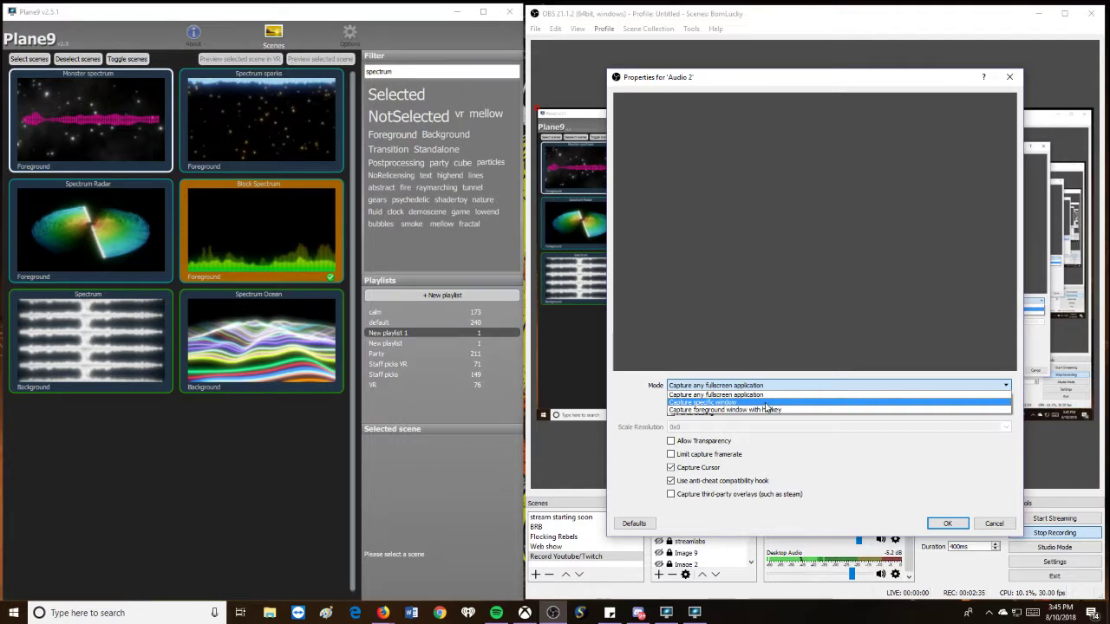
{"action": "left_click", "coordinate": [766, 404]}
{"action": "left_click", "coordinate": [768, 410]}
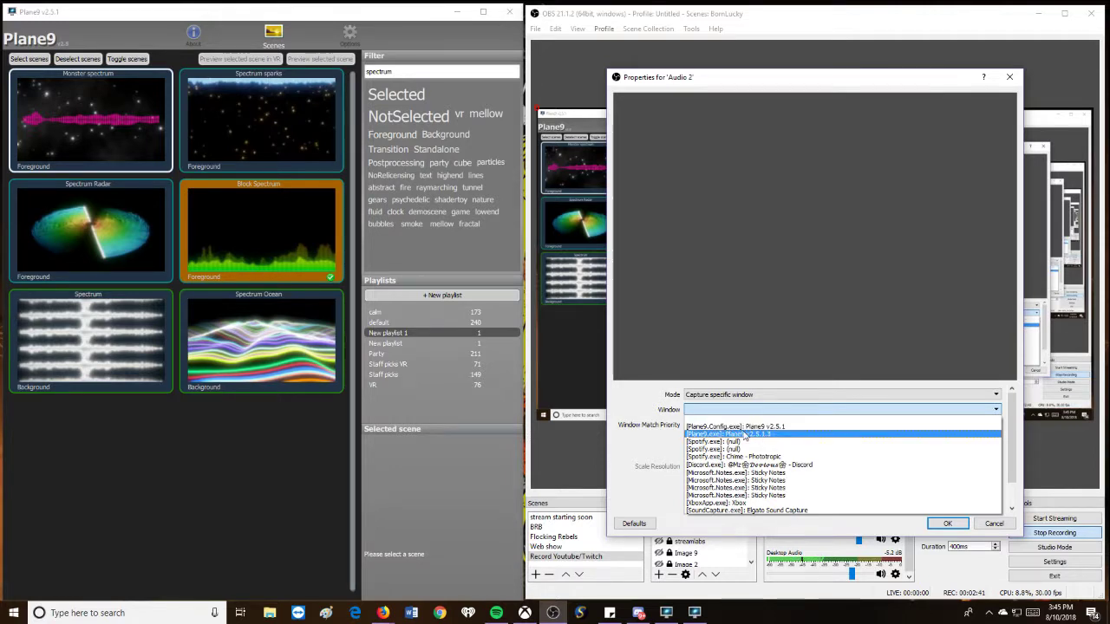
{"action": "left_click", "coordinate": [748, 434]}
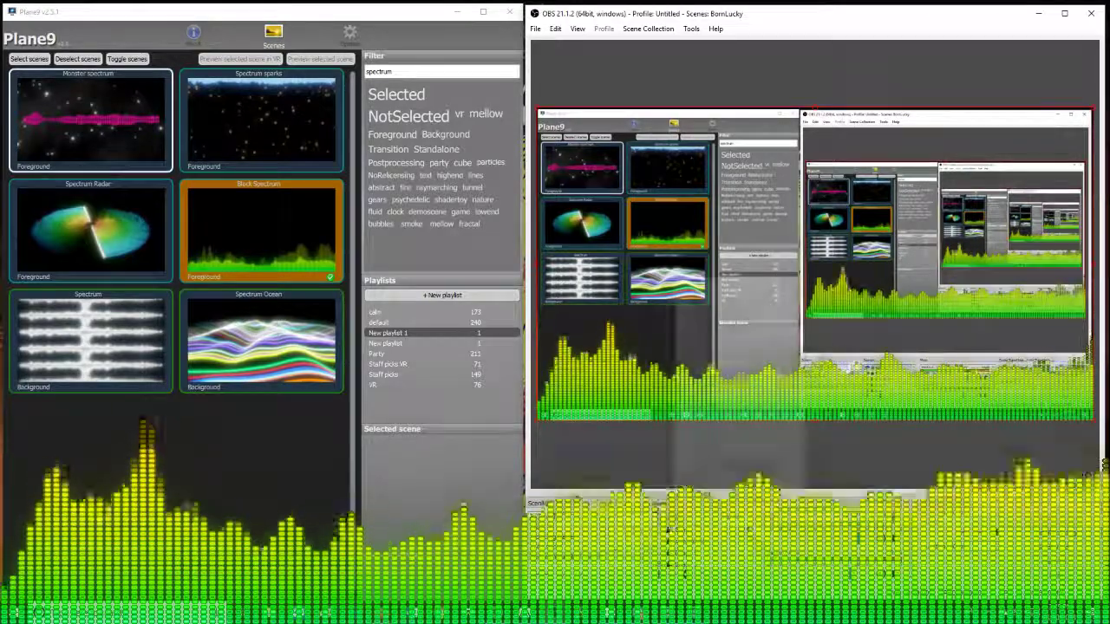
- In Audio 2's filters, raise the Color Key similarity from 80 to about 875
{"action": "right_click", "coordinate": [681, 518]}
{"action": "left_click", "coordinate": [710, 511]}
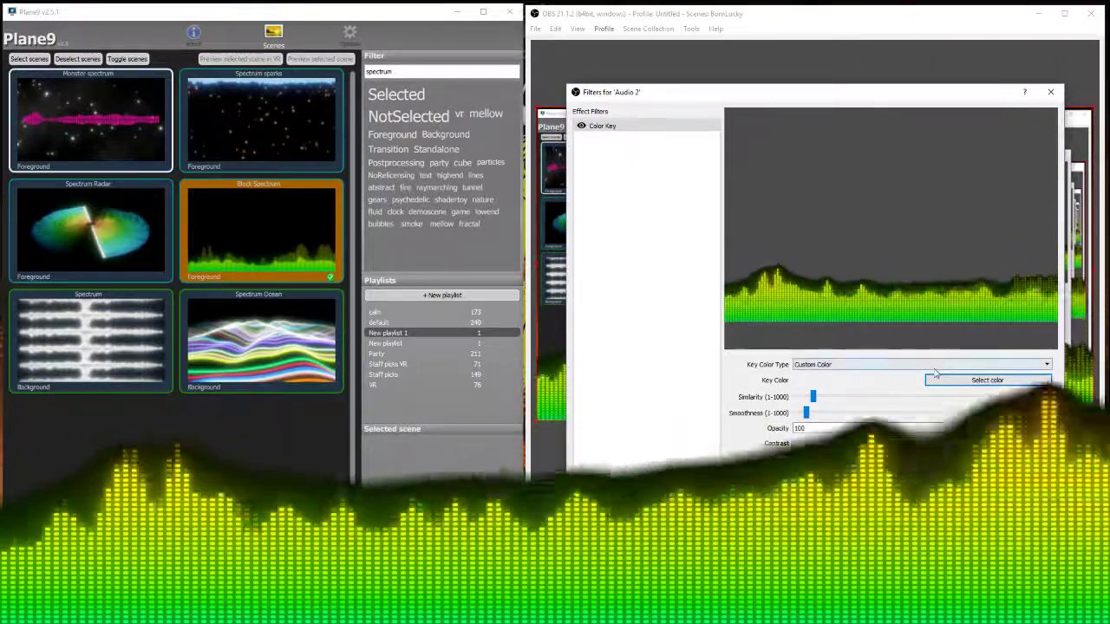
{"action": "left_click_drag", "start_coordinate": [813, 401], "coordinate": [982, 401]}
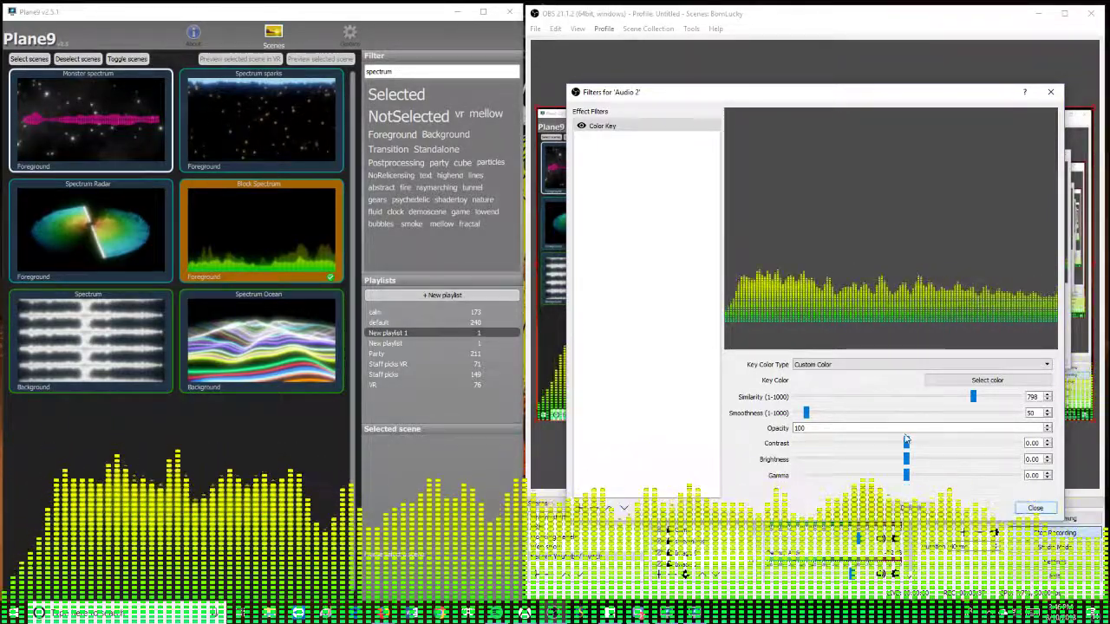
- Add a second Color Key filter to Audio 2 named 'Color Key 1'
{"action": "right_click", "coordinate": [596, 227]}
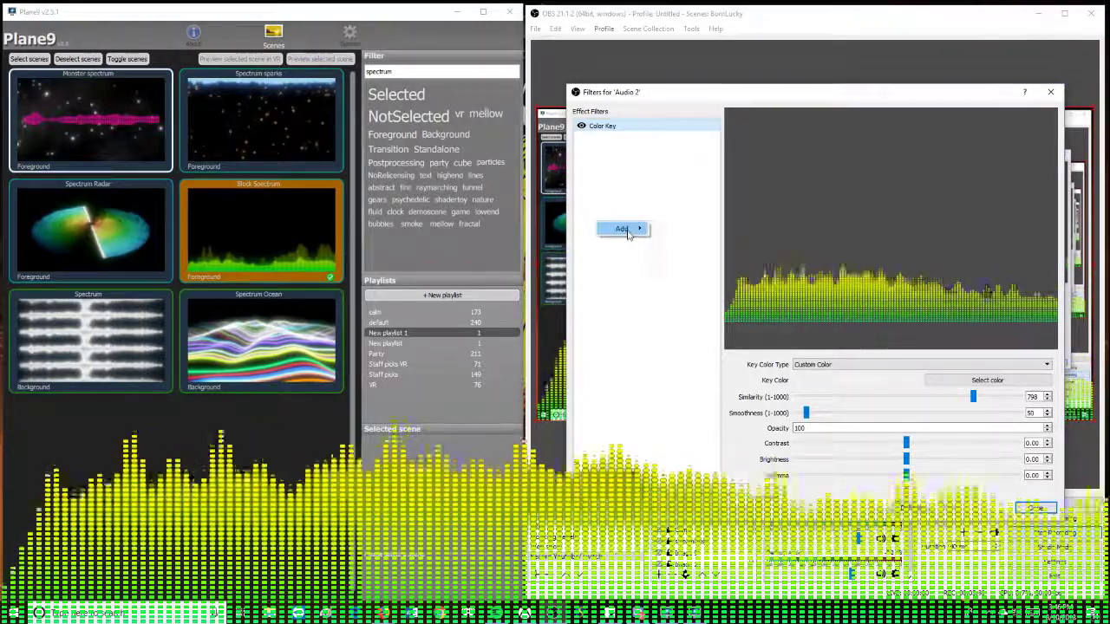
{"action": "mouse_move", "coordinate": [629, 229]}
{"action": "left_click", "coordinate": [695, 274]}
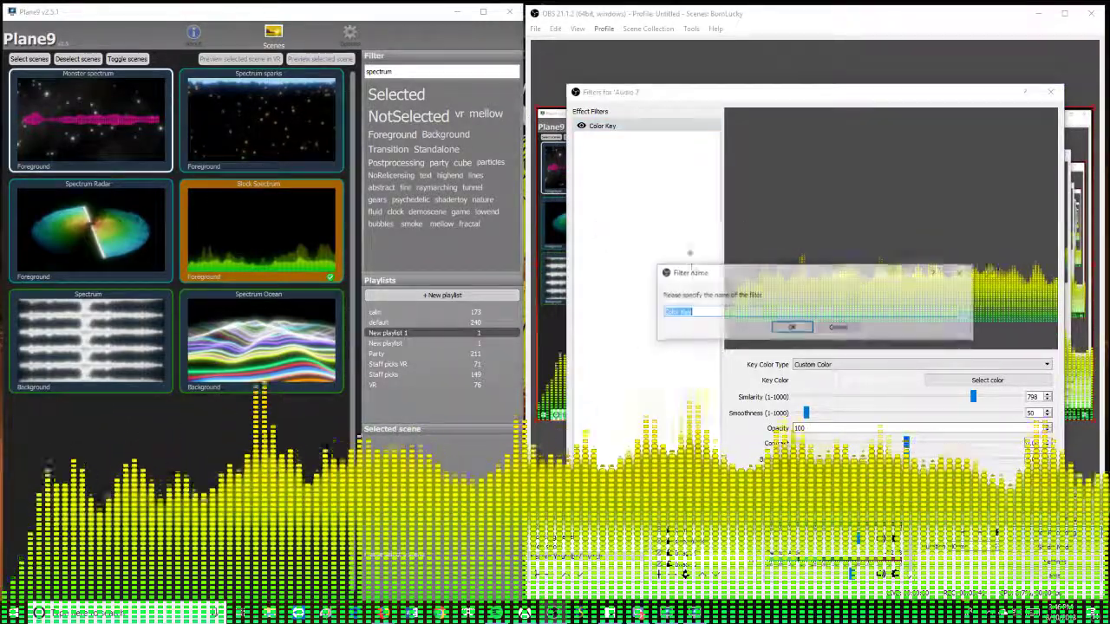
{"action": "left_click", "coordinate": [780, 313]}
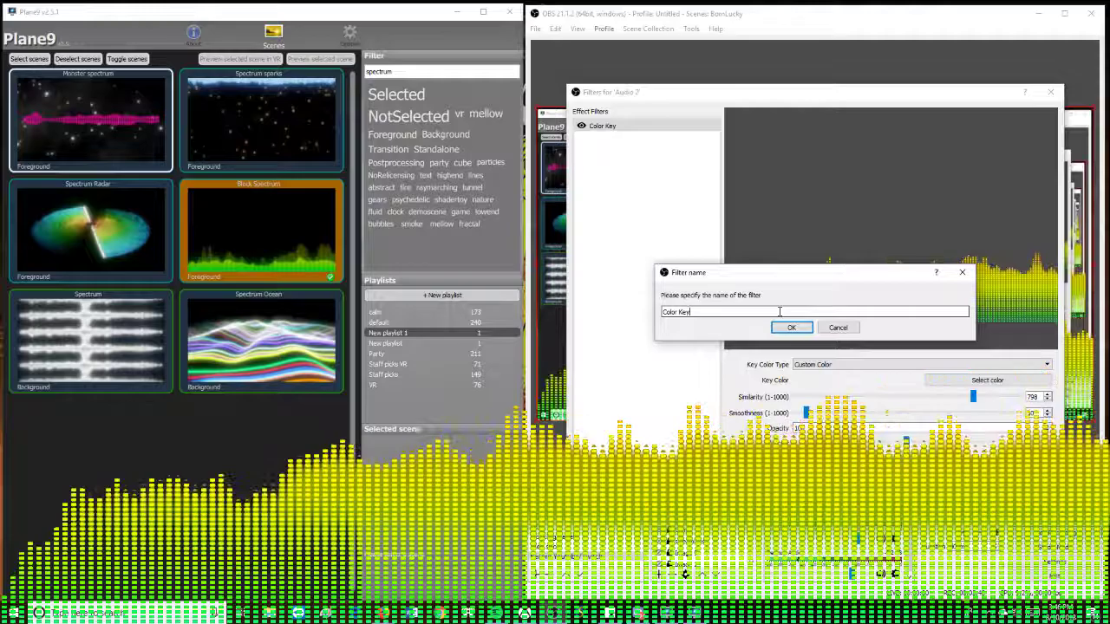
{"action": "type", "text": "1"}
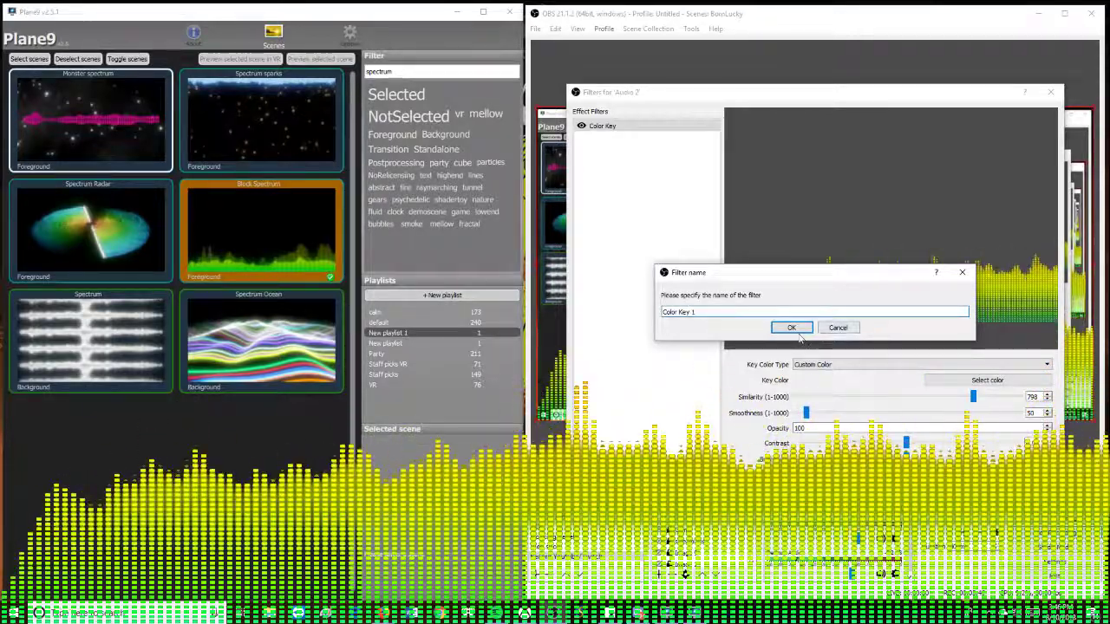
{"action": "left_click", "coordinate": [797, 328]}
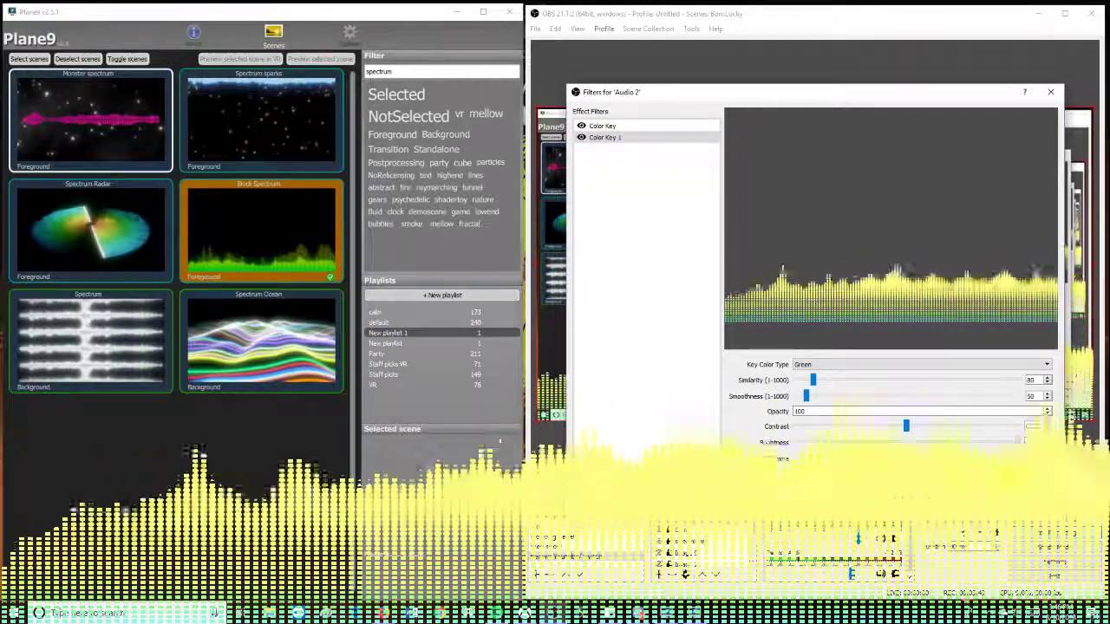
- Add a third Color Key filter, keeping the default name Color Key 2
{"action": "right_click", "coordinate": [653, 203]}
{"action": "mouse_move", "coordinate": [679, 205]}
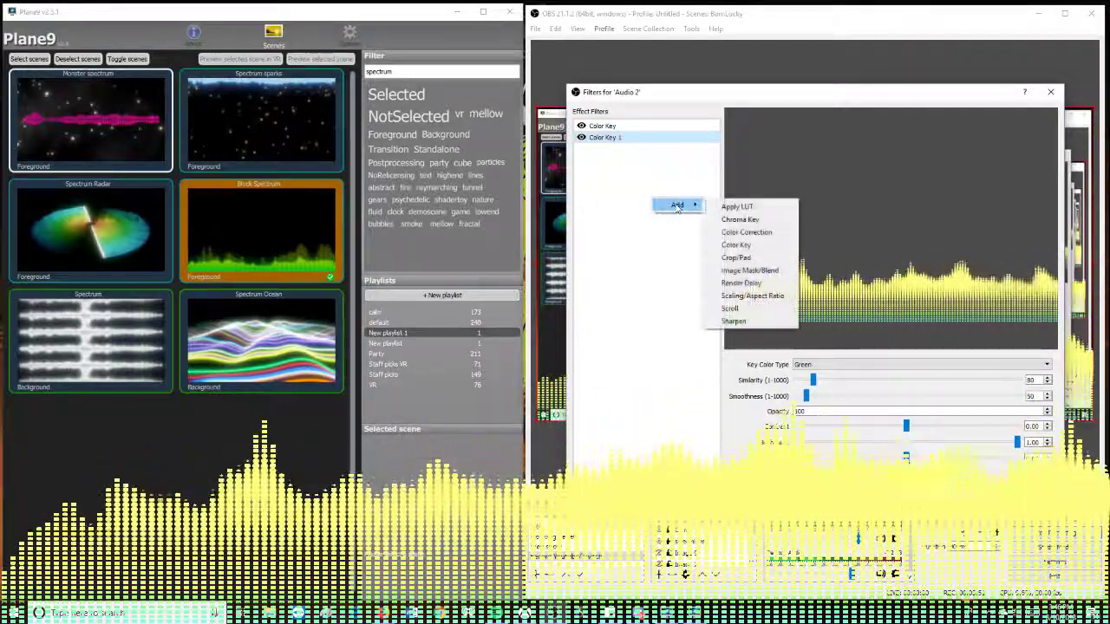
{"action": "left_click", "coordinate": [752, 248]}
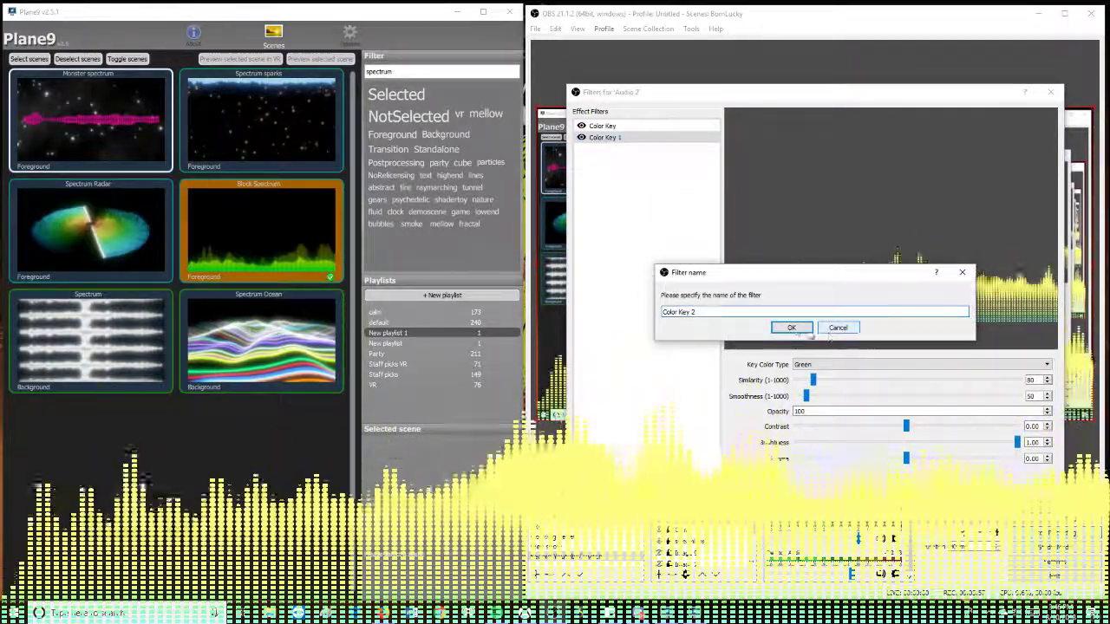
{"action": "left_click", "coordinate": [799, 329]}
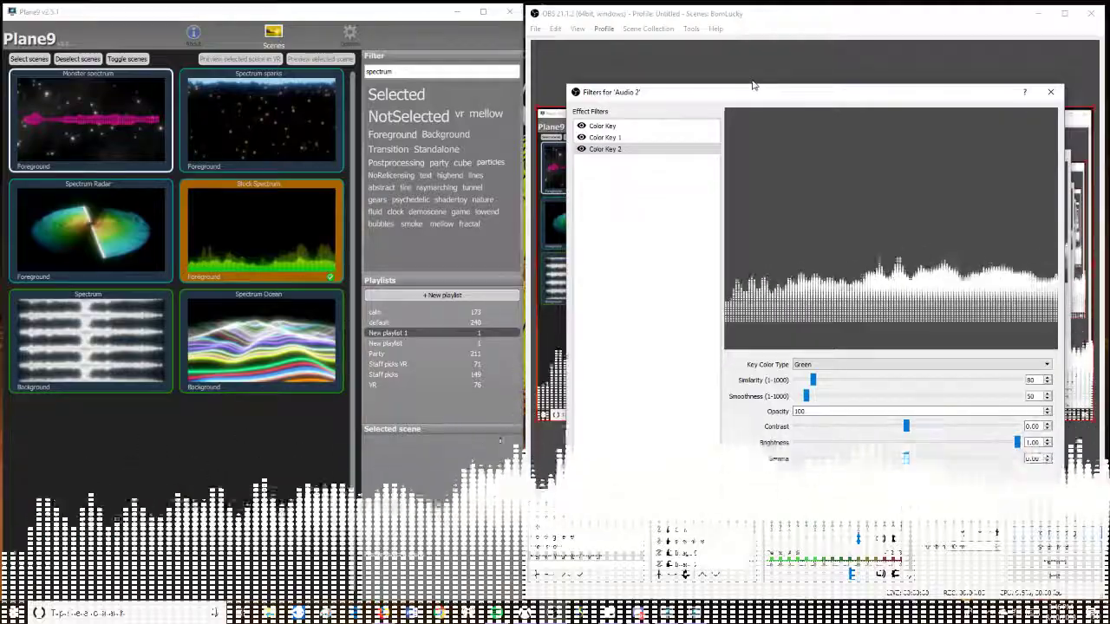
- Close the filters window and reopen the Audio 2 filters from the preview
{"action": "key", "text": "Escape"}
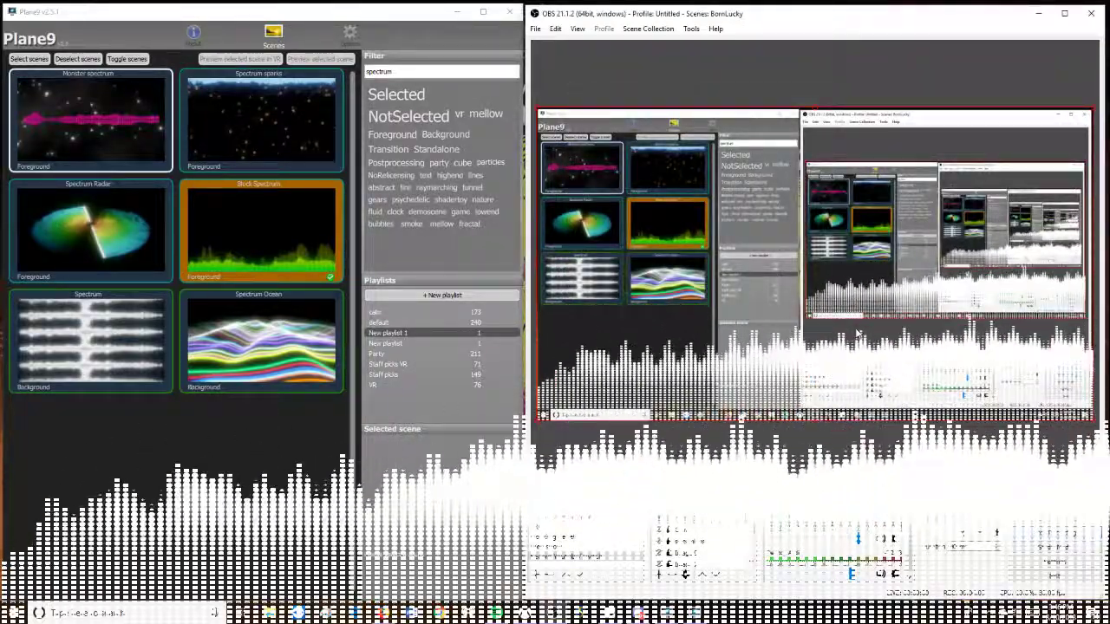
{"action": "right_click", "coordinate": [719, 276]}
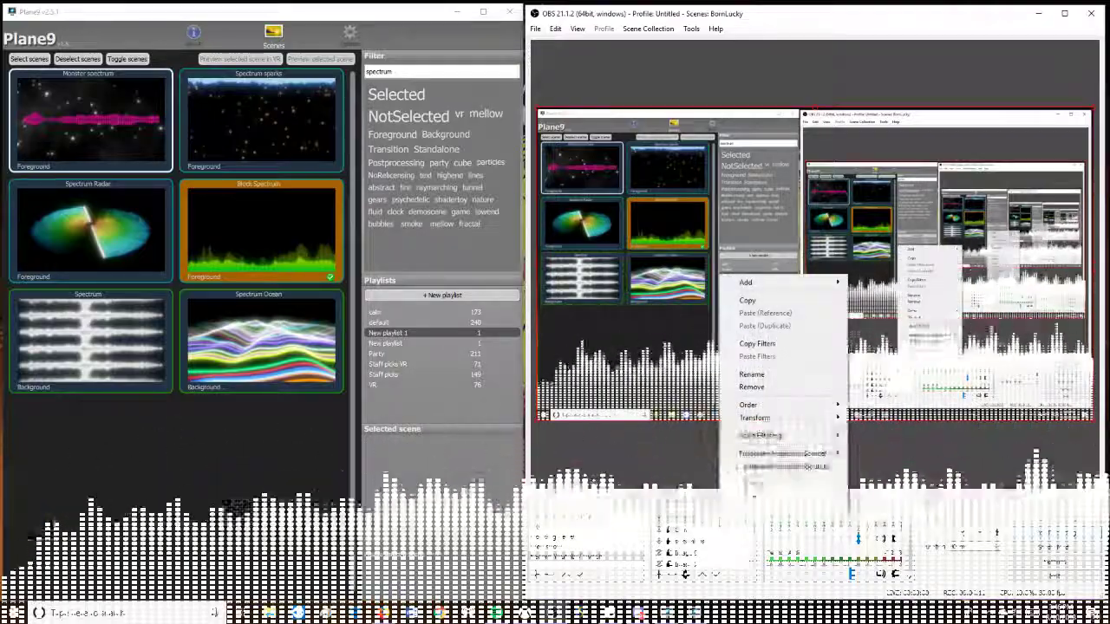
{"action": "left_click", "coordinate": [764, 485]}
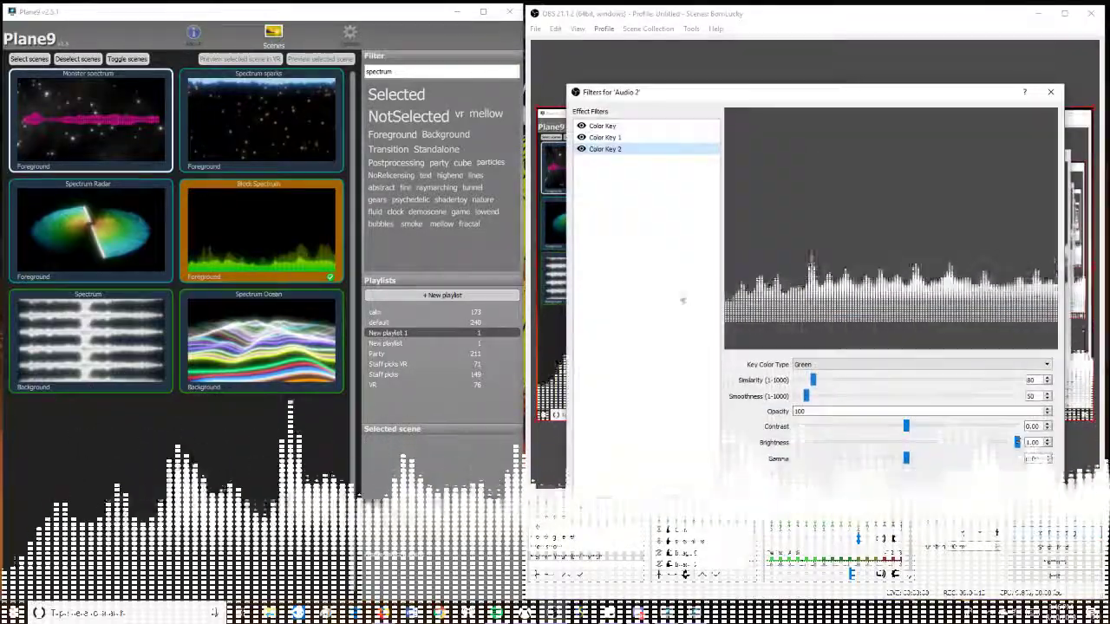
- Add a Color Correction filter with magenta color #ff1ae1, then close the filters window
{"action": "right_click", "coordinate": [658, 228]}
{"action": "mouse_move", "coordinate": [699, 242]}
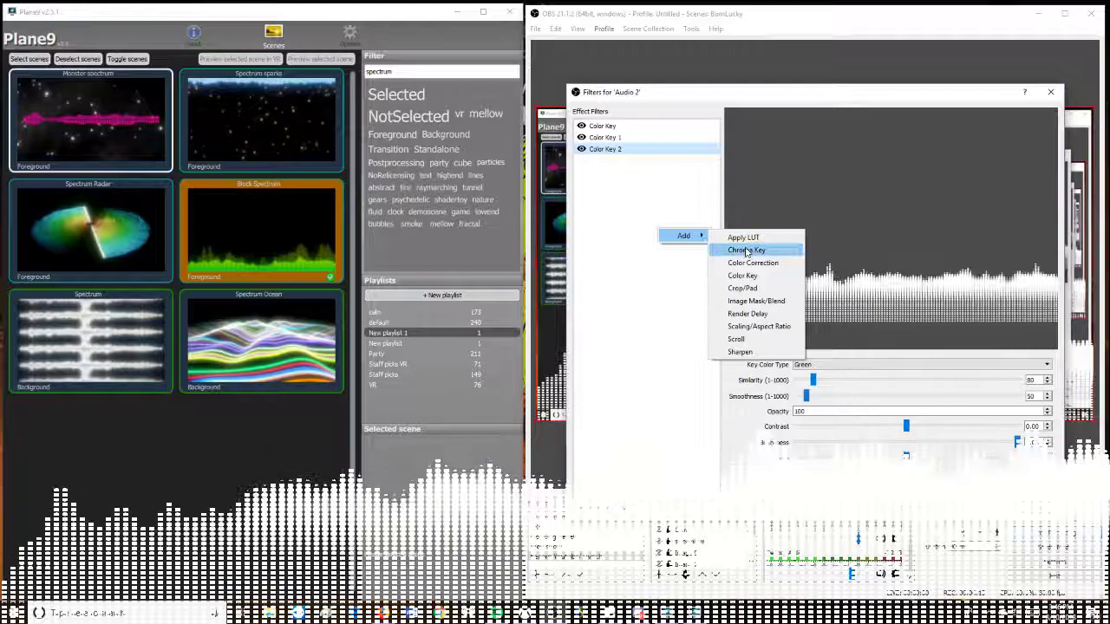
{"action": "left_click", "coordinate": [763, 264]}
{"action": "left_click", "coordinate": [796, 327]}
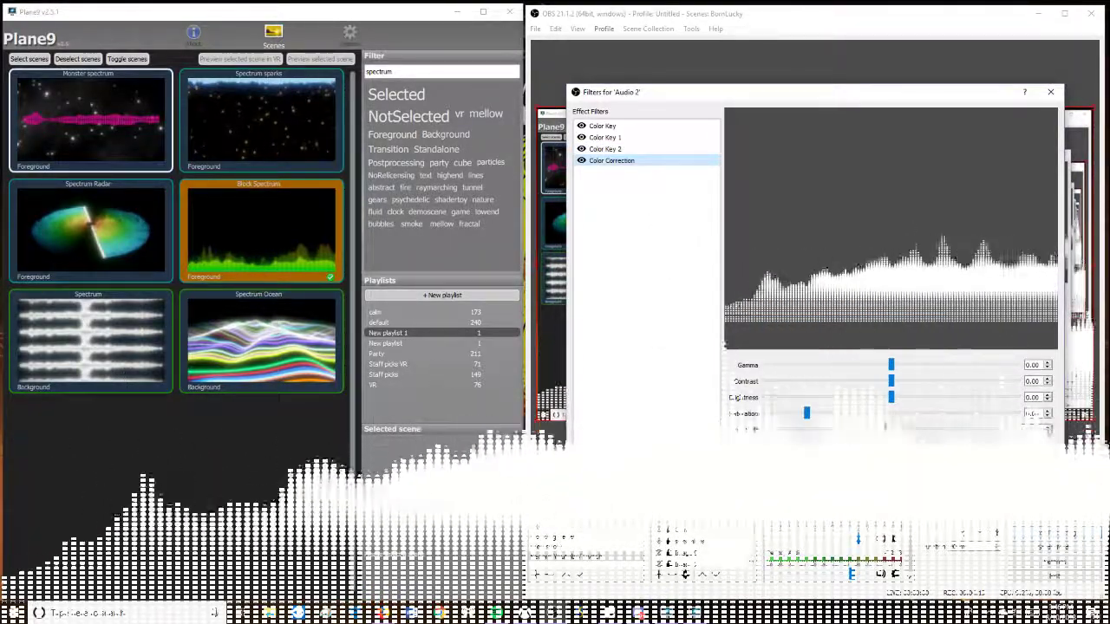
{"action": "left_click", "coordinate": [824, 464]}
{"action": "left_click_drag", "start_coordinate": [838, 257], "coordinate": [827, 218]}
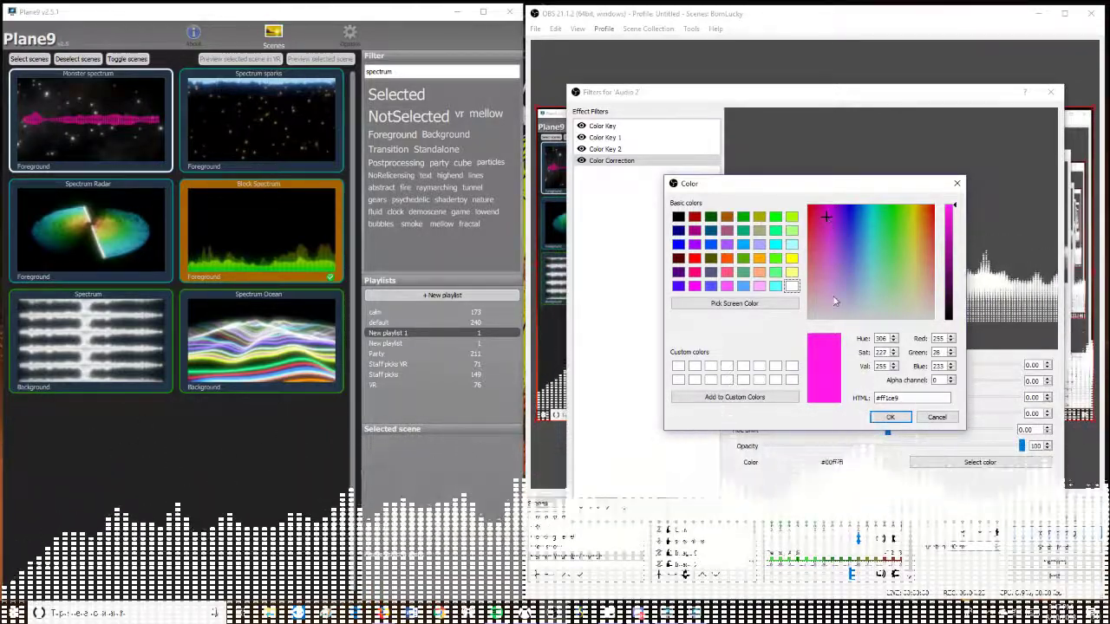
{"action": "left_click", "coordinate": [889, 418]}
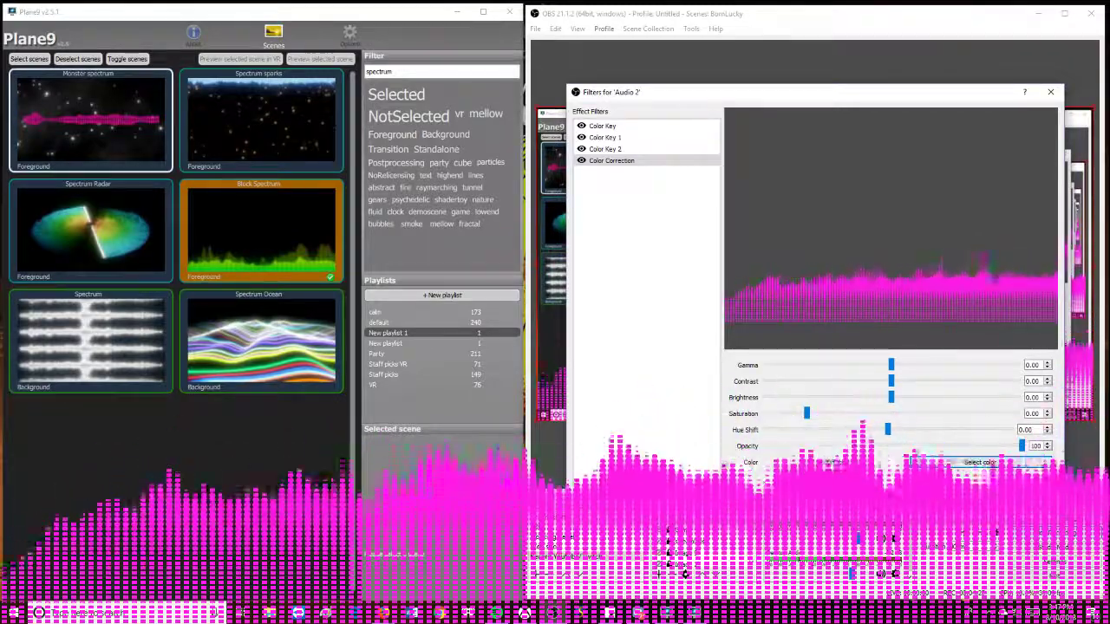
{"action": "key", "text": "Escape"}
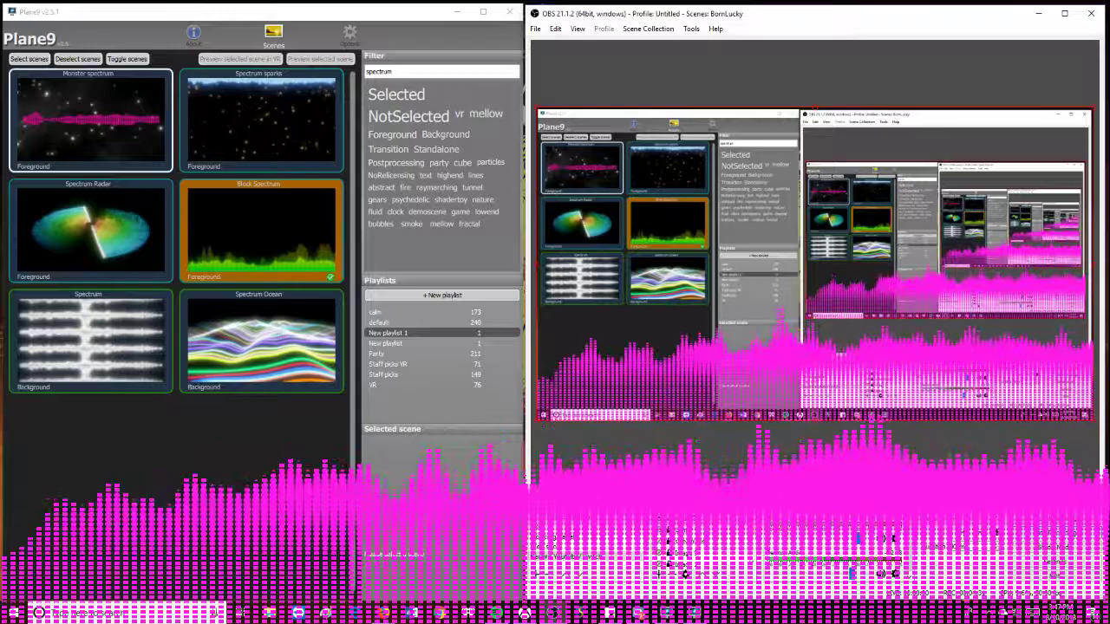
- Lower the Audio 2 Color Correction opacity to 75 and close the filters
{"action": "right_click", "coordinate": [742, 270]}
{"action": "left_click", "coordinate": [781, 481]}
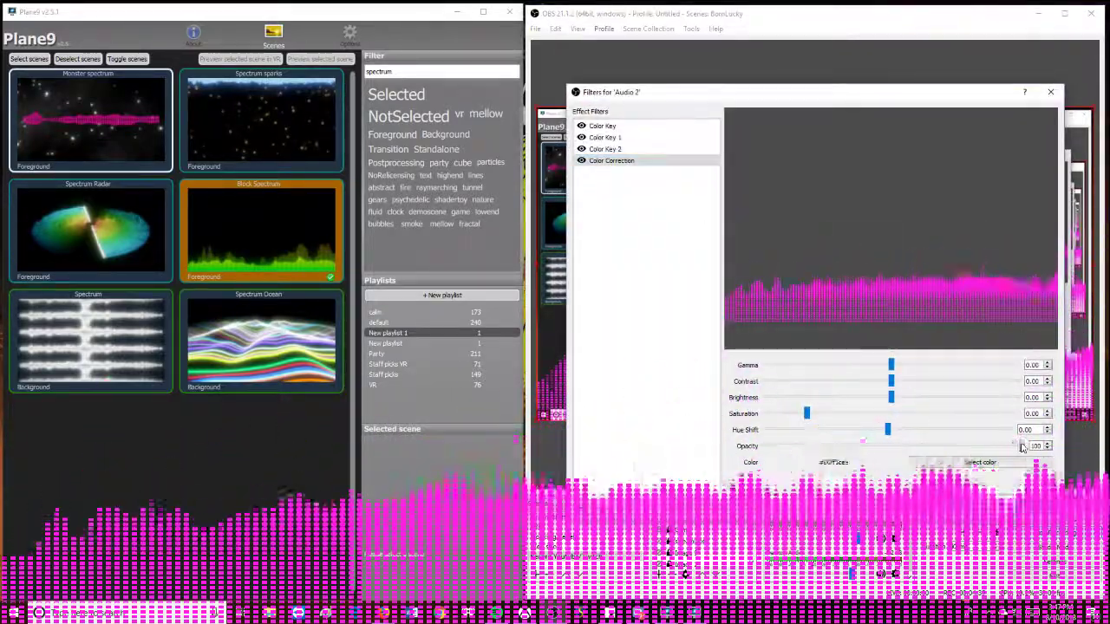
{"action": "left_click_drag", "start_coordinate": [987, 448], "coordinate": [957, 447]}
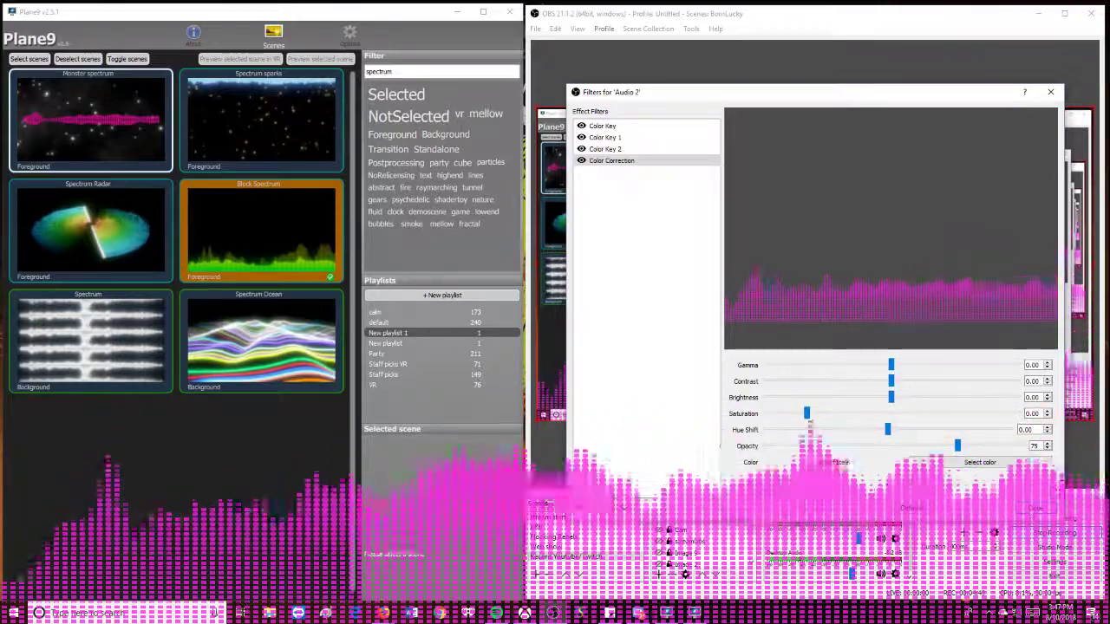
{"action": "key", "text": "Escape"}
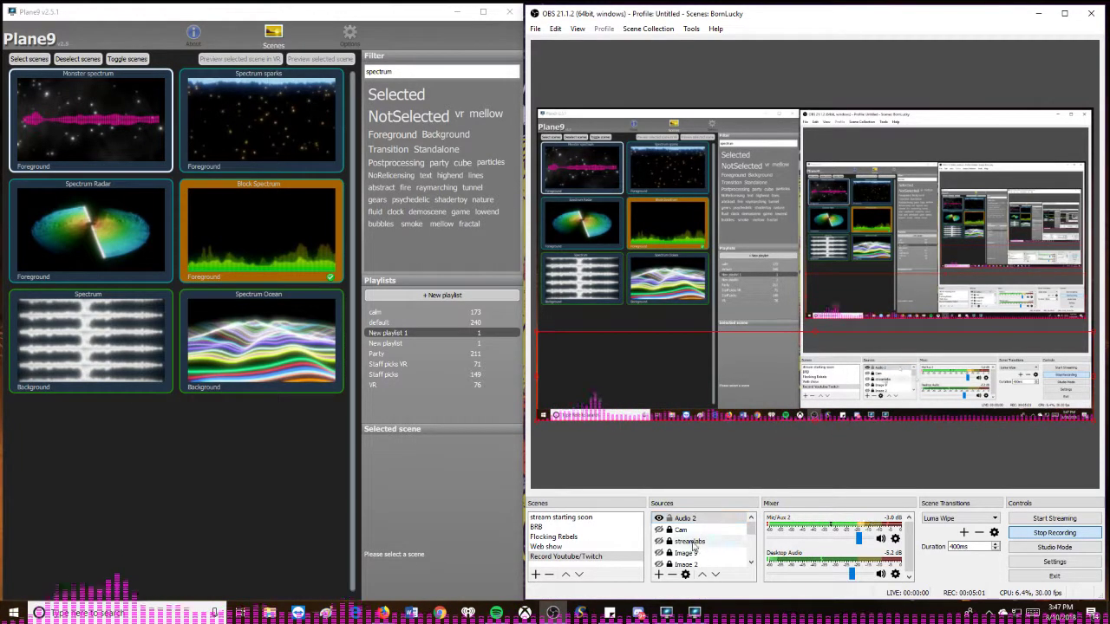
- Scroll down while the Audio 2 visualizer sits as a thin strip across the scene's top
{"action": "scroll", "coordinate": [751, 555], "scroll_direction": "down", "scroll_amount": 2}
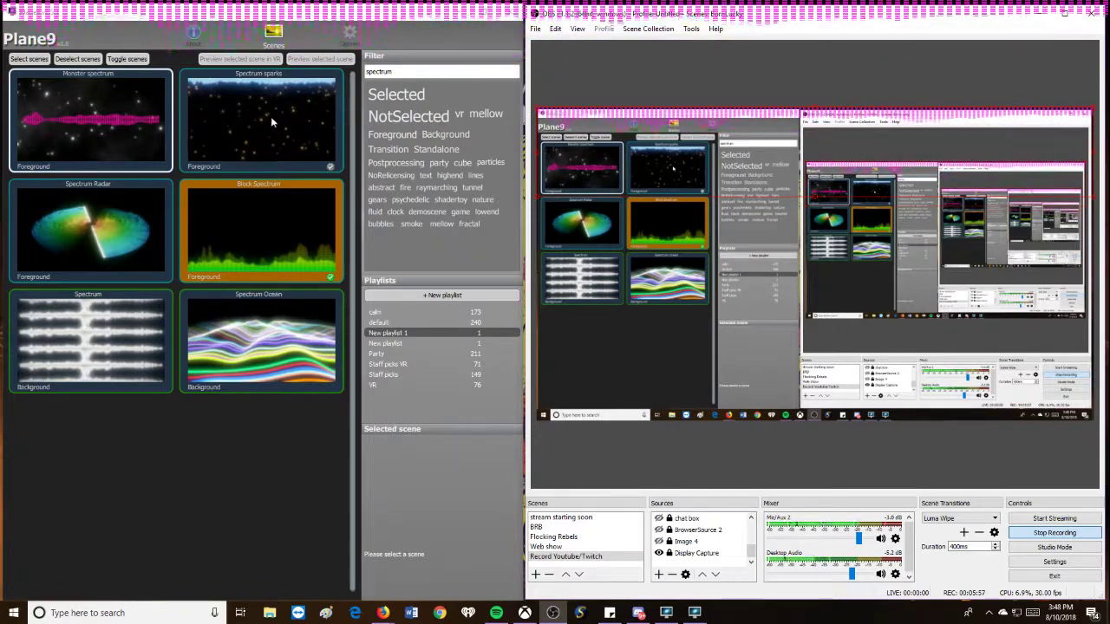
- Open Audio 2's filters and review the Color Key type, keeping it on Custom Color
{"action": "scroll", "coordinate": [729, 547], "scroll_direction": "up", "scroll_amount": 5}
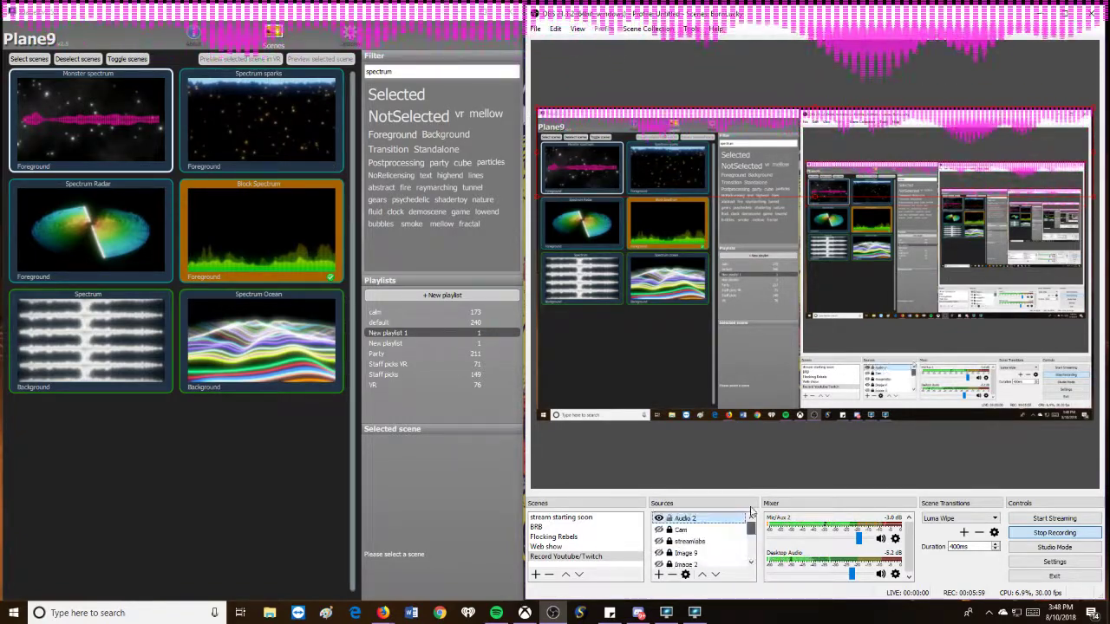
{"action": "right_click", "coordinate": [707, 519]}
{"action": "left_click", "coordinate": [734, 497]}
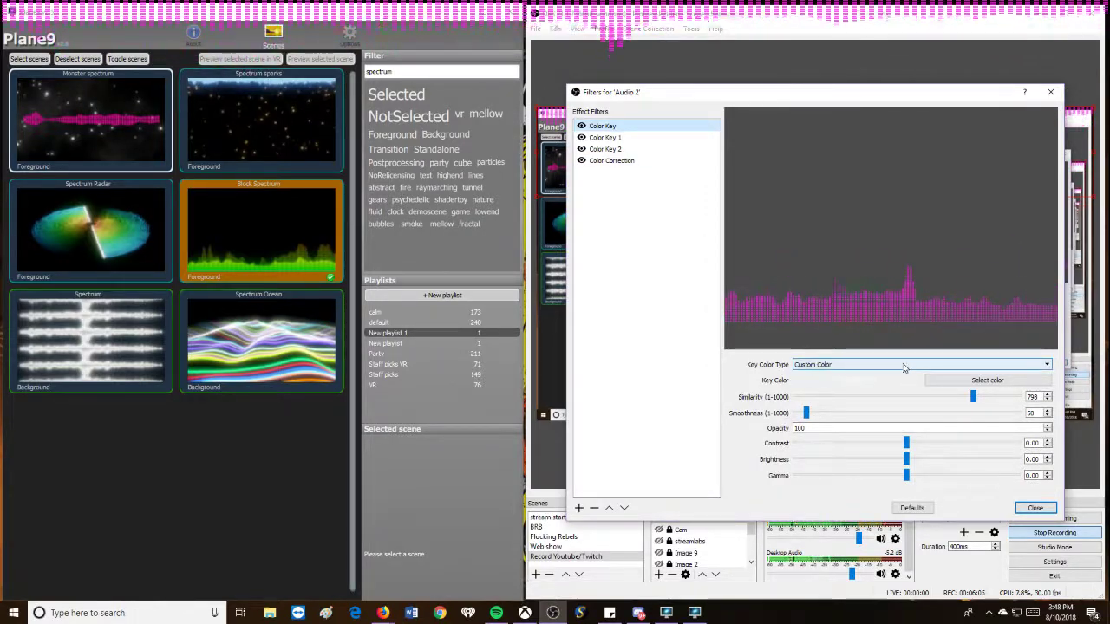
{"action": "left_click", "coordinate": [903, 367]}
{"action": "left_click", "coordinate": [876, 405]}
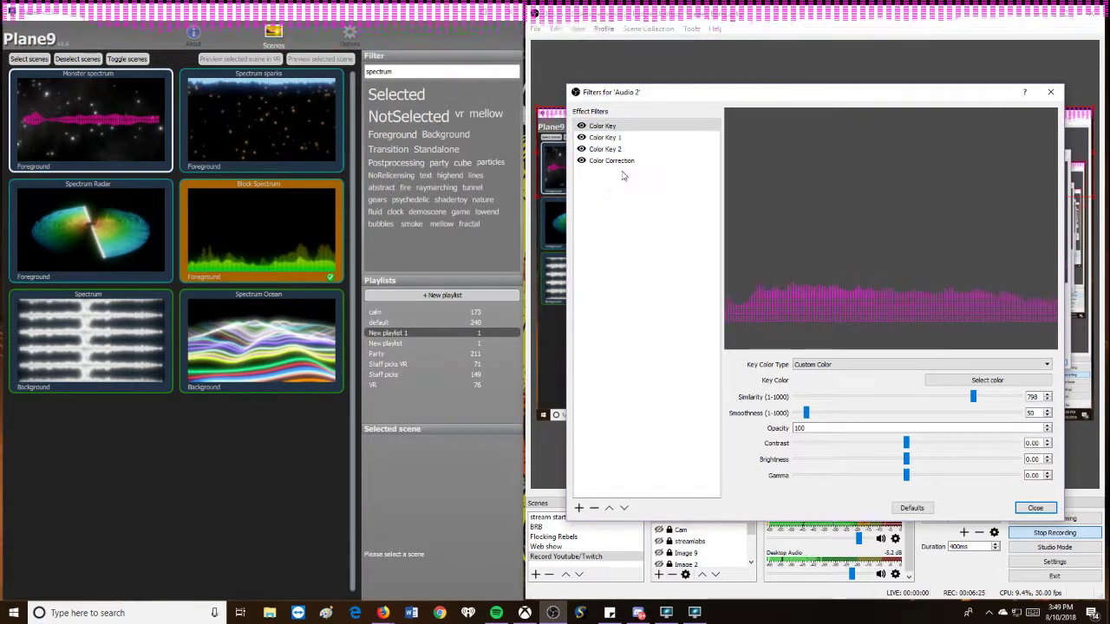
- Deselect the Spectrum sparks scene in Plane9 and close the Audio 2 filters window
{"action": "left_click", "coordinate": [281, 141]}
{"action": "left_click", "coordinate": [1036, 507]}
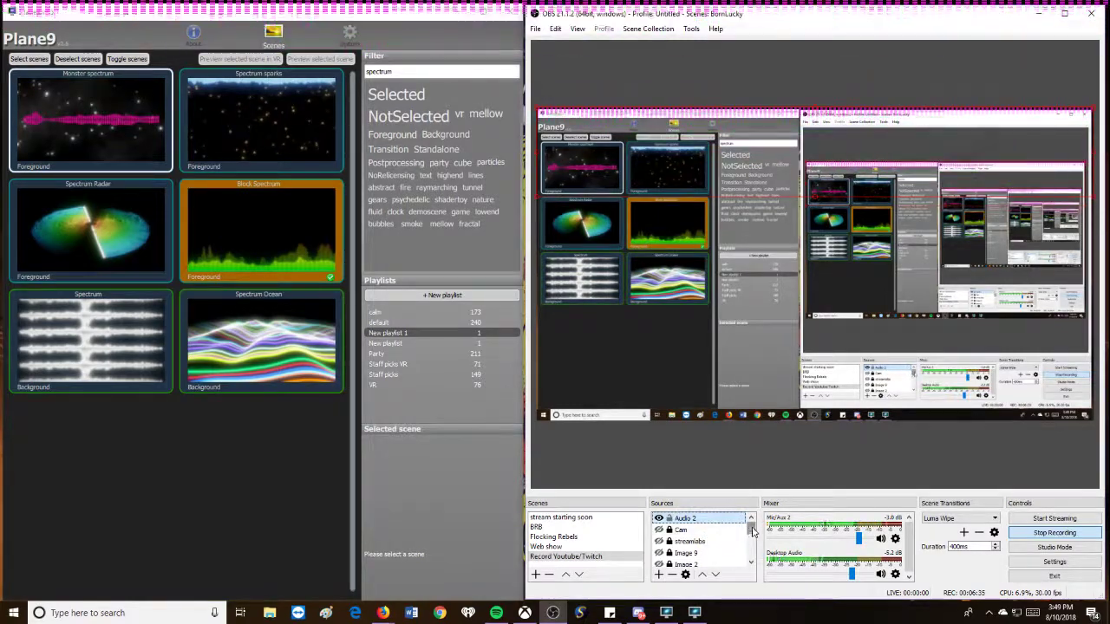
{"action": "scroll", "coordinate": [694, 542], "scroll_direction": "down", "scroll_amount": 5}
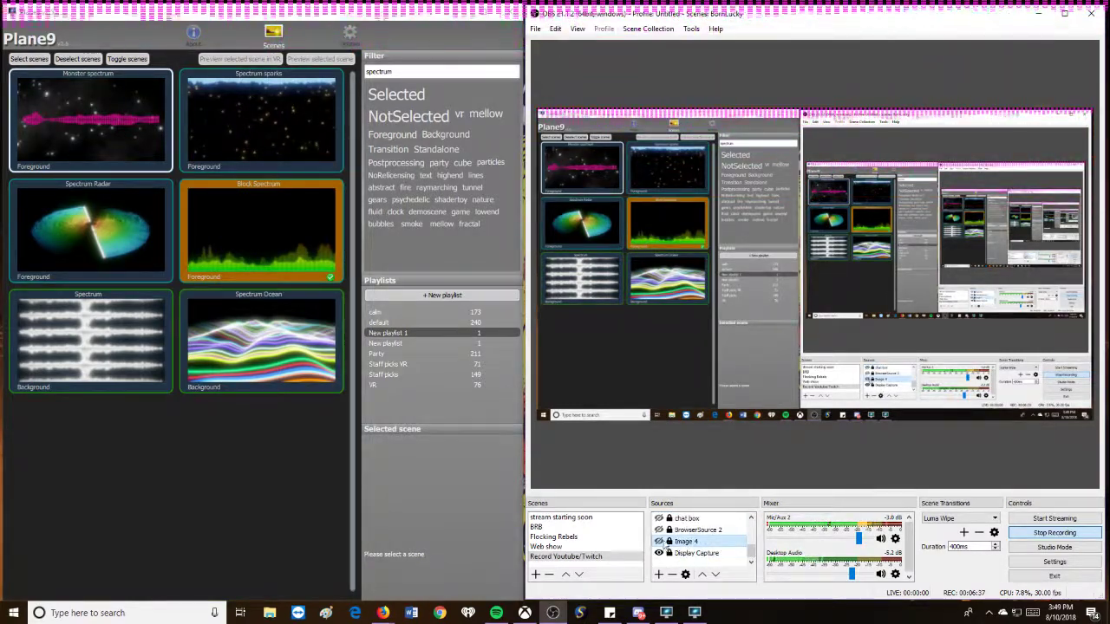